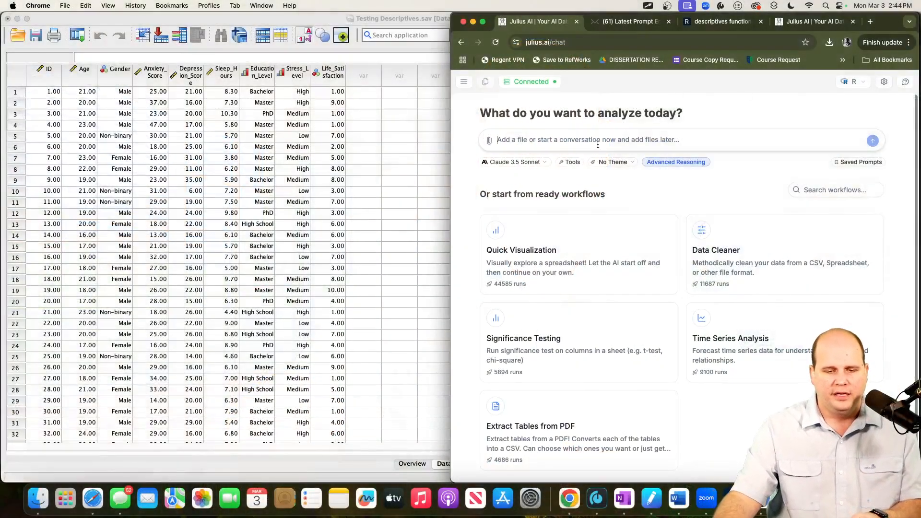
Paste the copied statistical analysis guidelines for jmv and formattable as the opening chat prompt and send it.
click(706, 131)
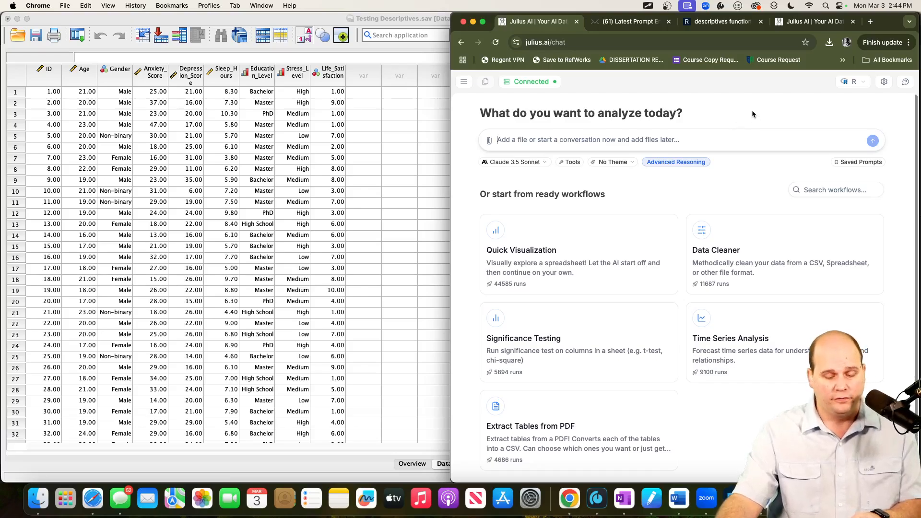
key(super+v)
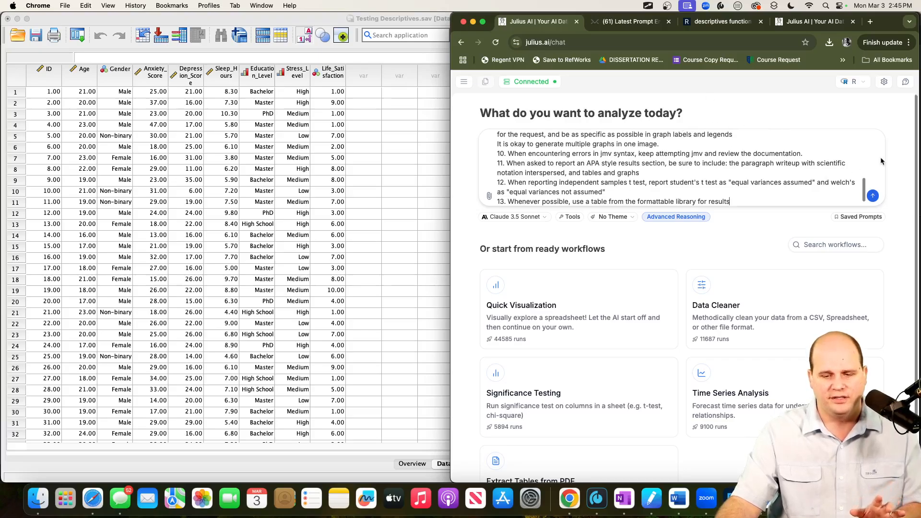
click(872, 195)
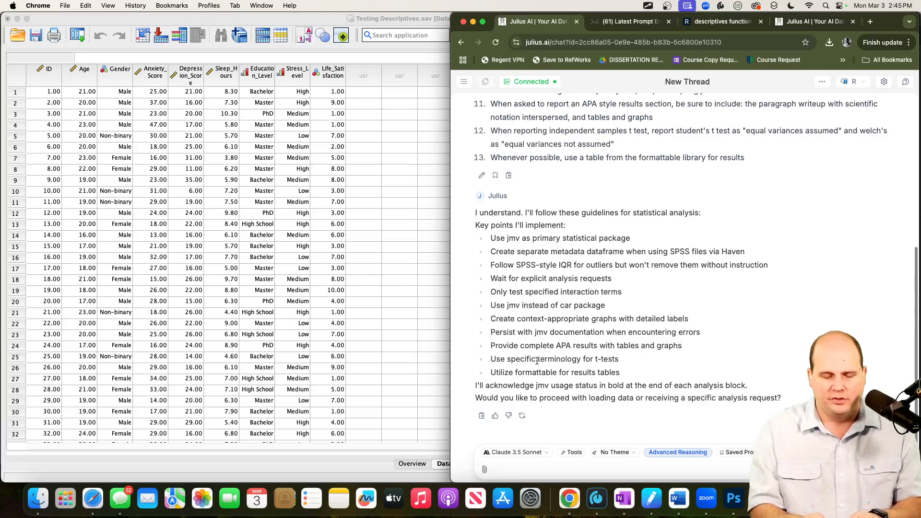
Send the prompt "load jmv and formattable (already installed)".
text(load jmv and fomr)
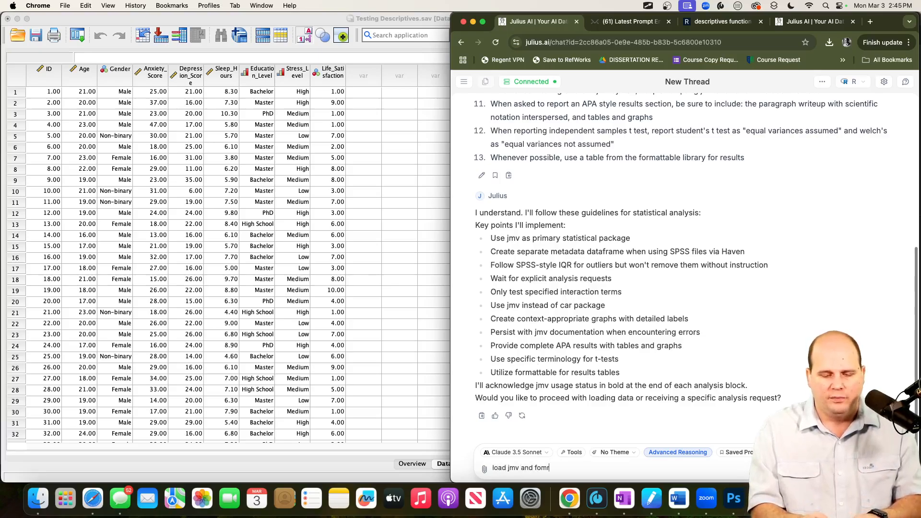
key(BackSpace)
key(BackSpace)
text(rmattable ()
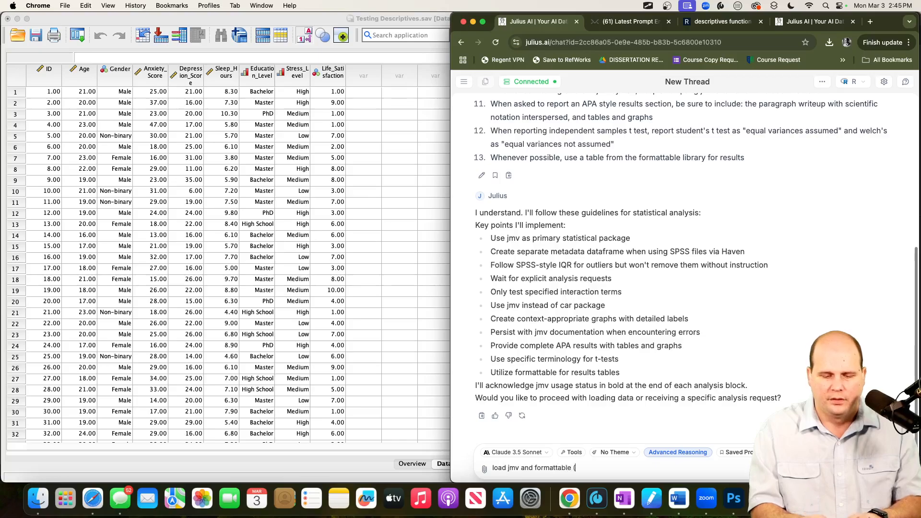
text(already installed))
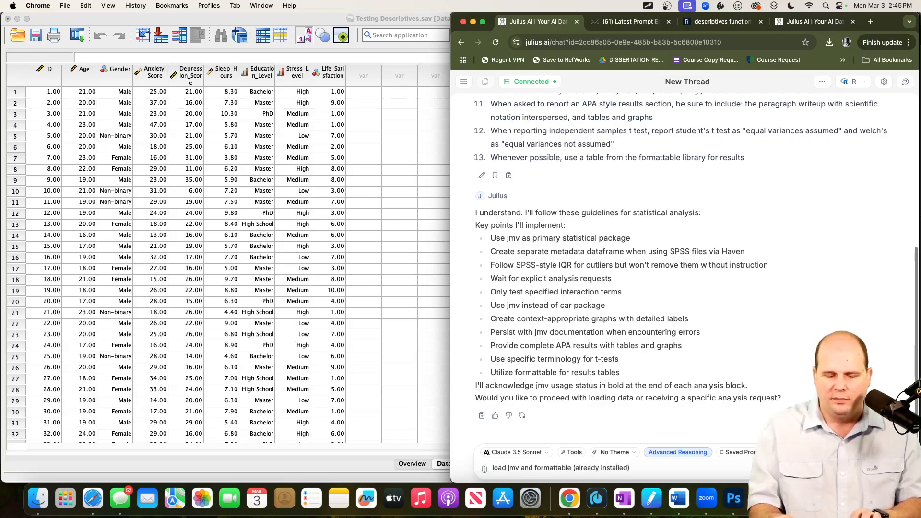
key(Return)
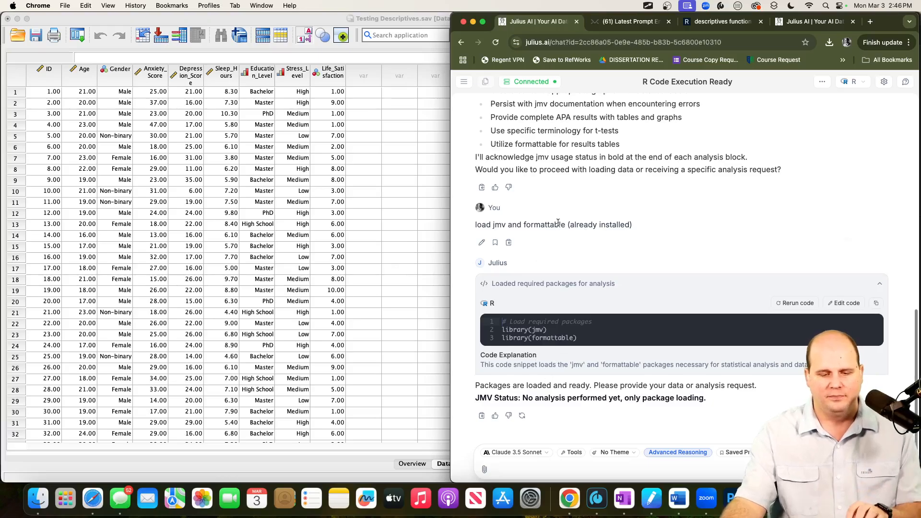
Copy the full jmv descriptives documentation, from the page title through the formula argument, on the open Rdocumentation page.
click(705, 23)
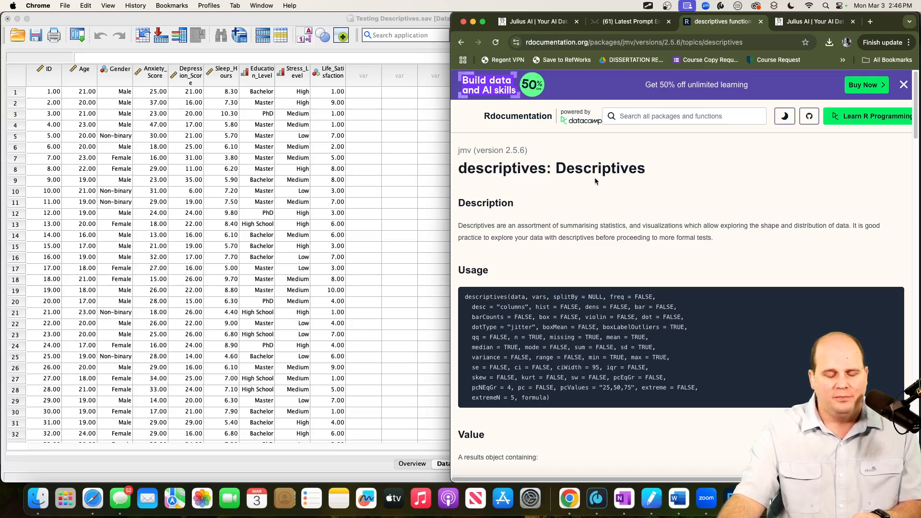
scroll(577, 247, down, 10)
scroll(577, 248, down, 15)
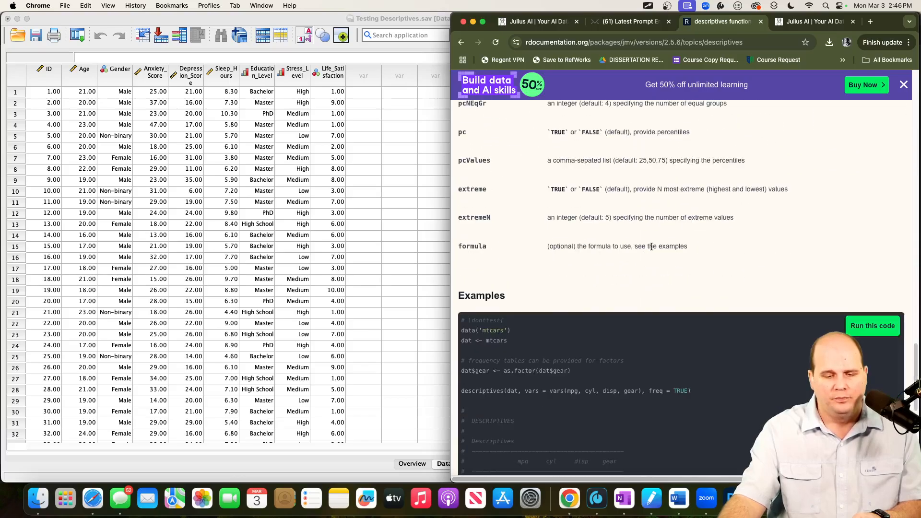
drag(701, 246, 472, 166)
right_click(471, 167)
click(485, 186)
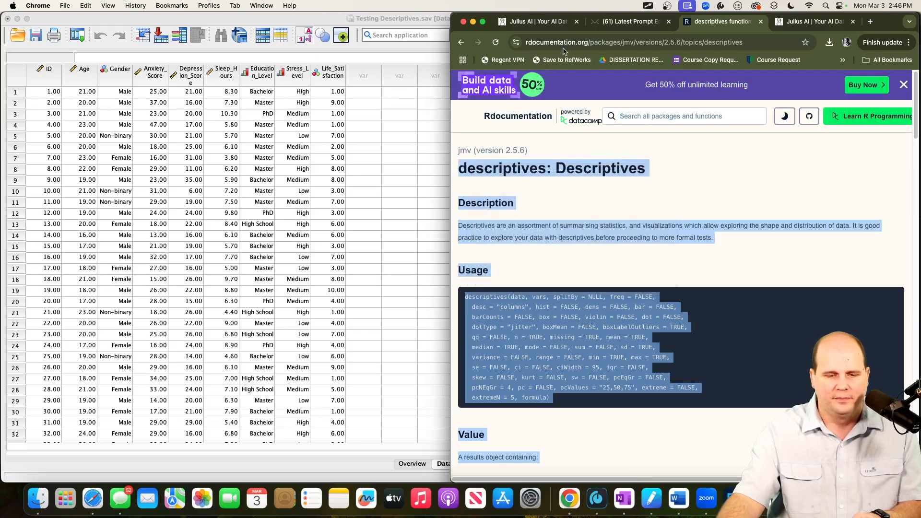
Return to the Julius chat and send "We're gonna be doing some descriptives analysis. You'll need this documentation" with the copied documentation pasted in.
click(541, 22)
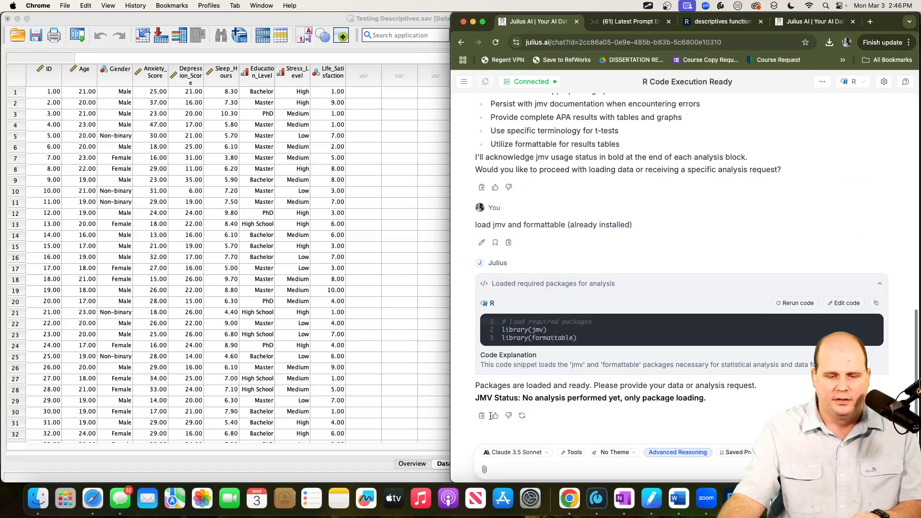
text(We're gonna be)
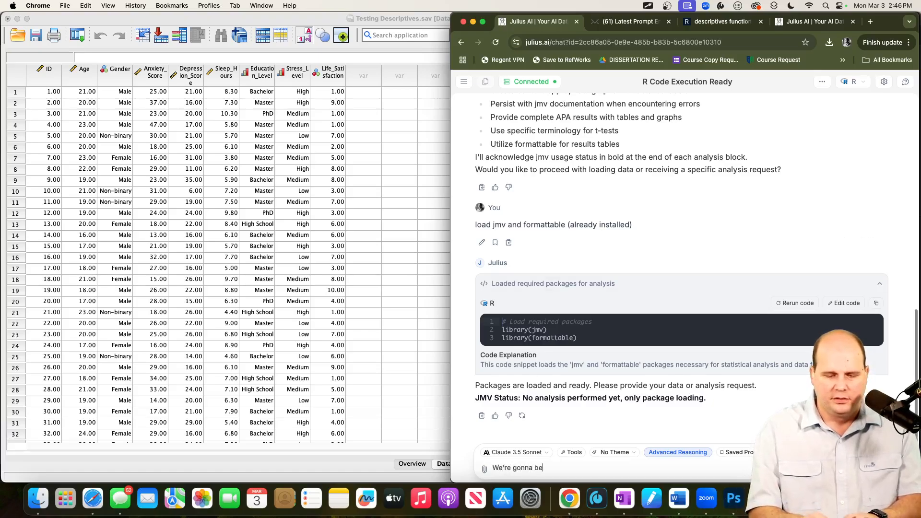
text( doing some descript)
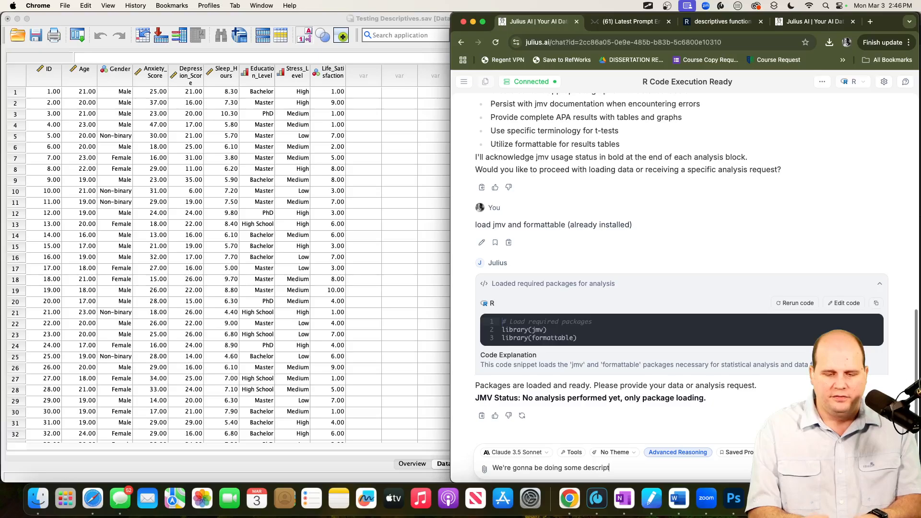
text(ives analysis. Y)
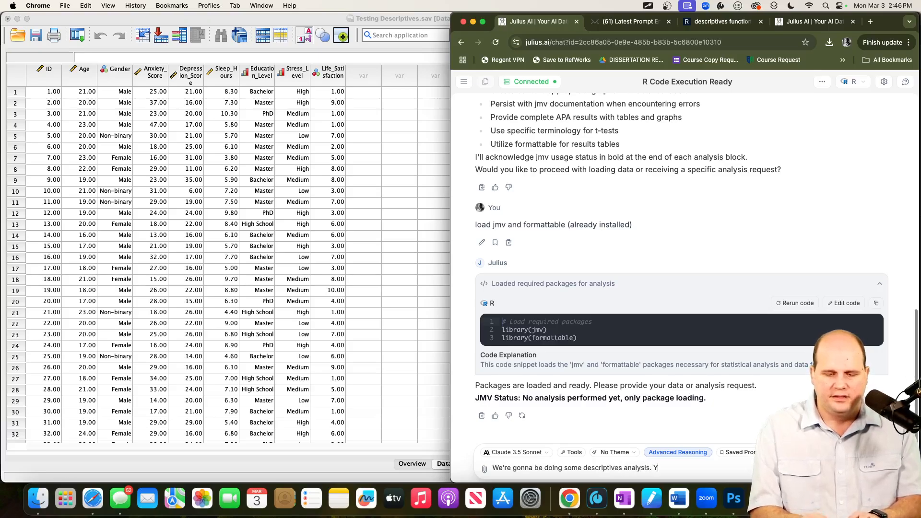
text(ou'll need this documentationa)
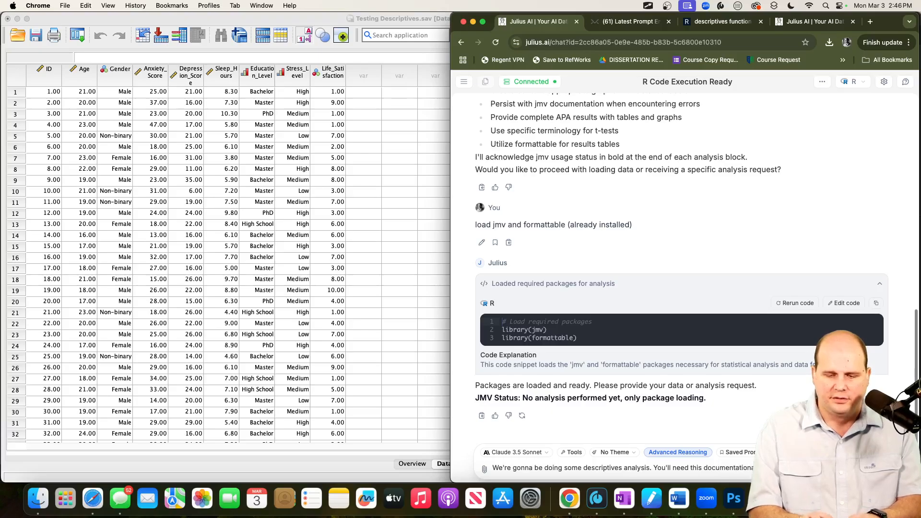
key(shift+Return)
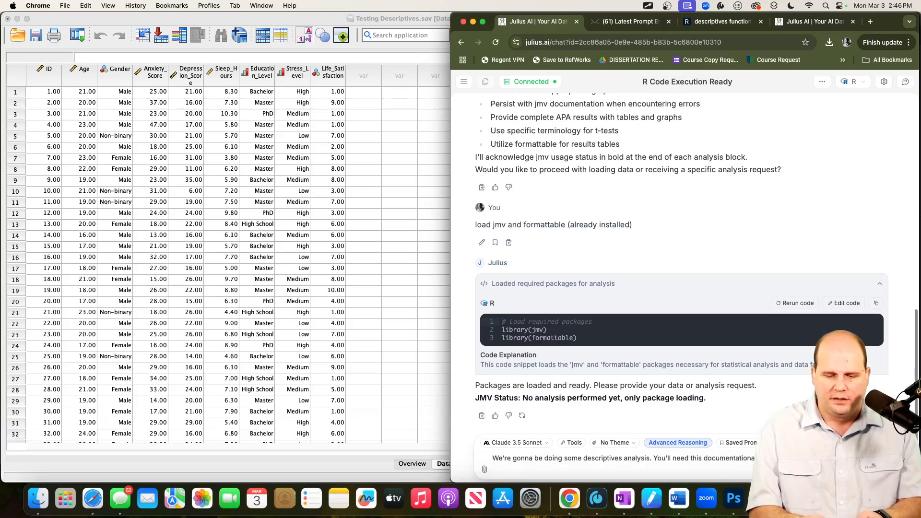
key(super+v)
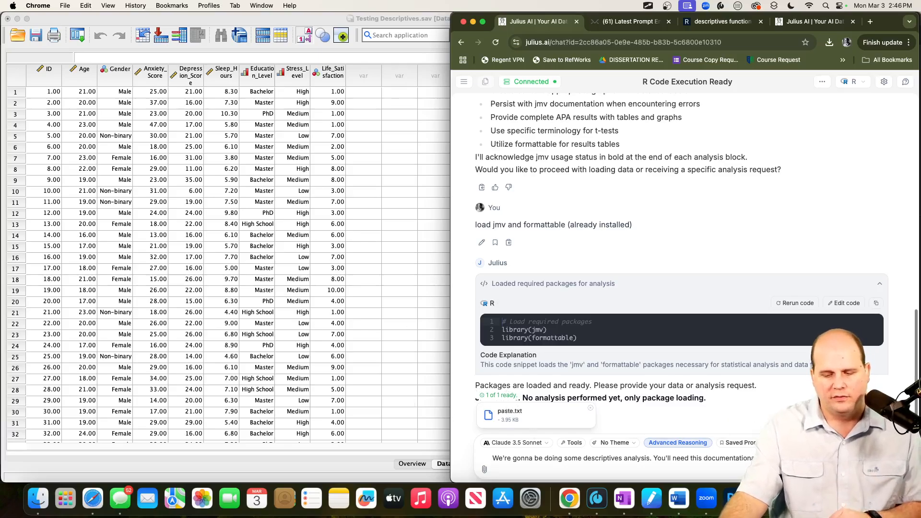
key(Return)
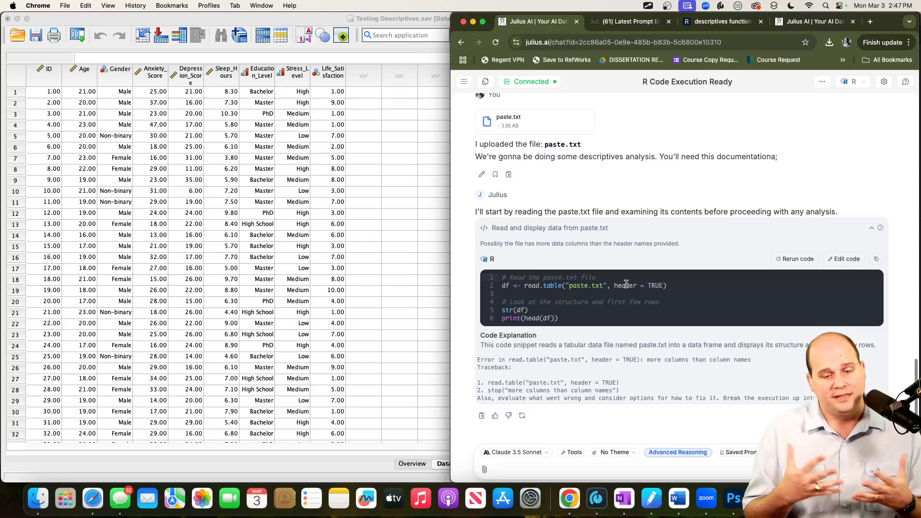
Attach the previously uploaded file Testing Descriptives.sav and send it with the prompt "ingest this data".
scroll(626, 284, down, 1)
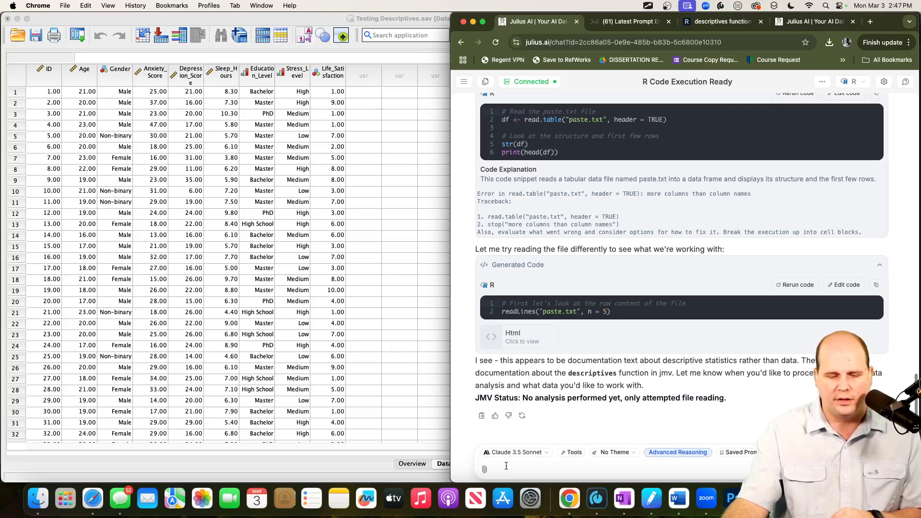
click(484, 470)
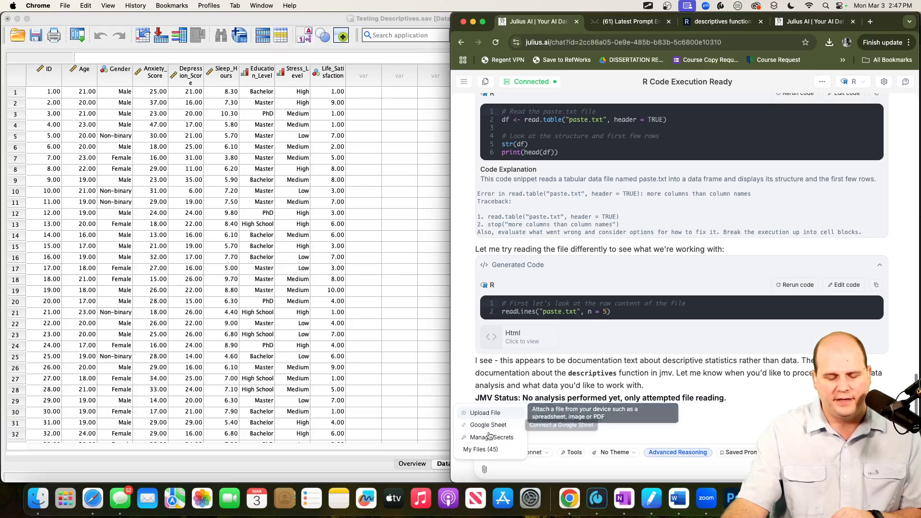
click(486, 451)
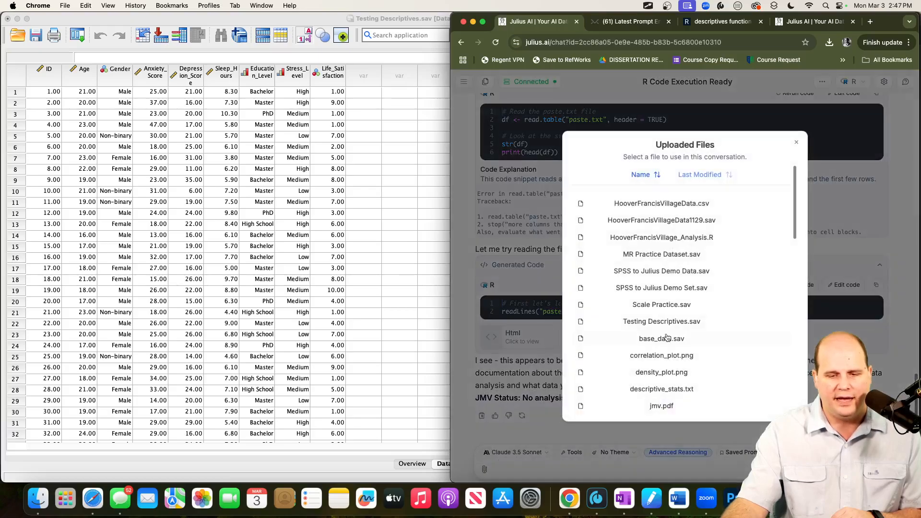
click(657, 324)
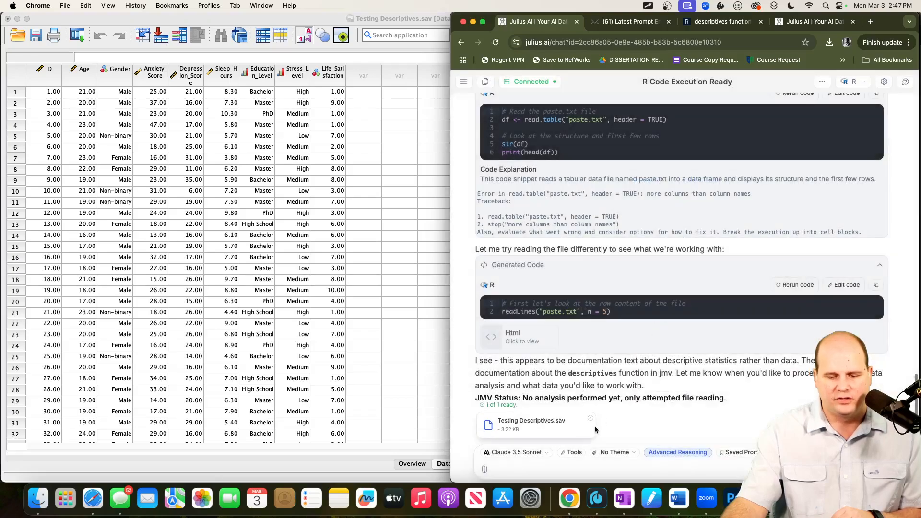
click(546, 467)
text(ingest this d)
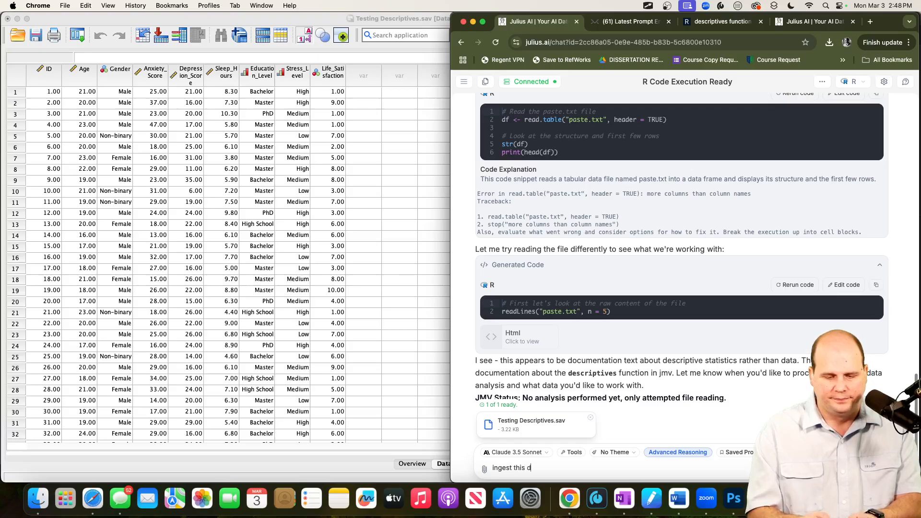
text(ata)
key(Return)
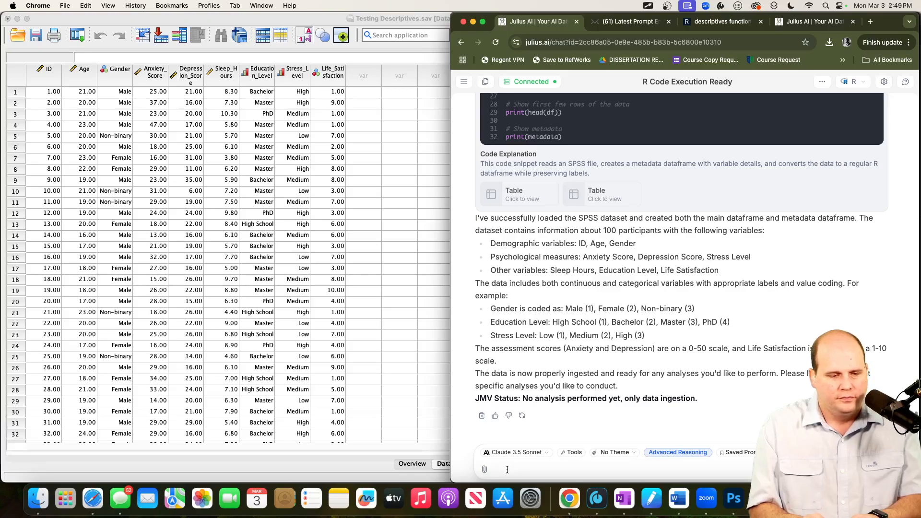
Send a prompt to run these descriptives on Age: mean, median, mode, lowest, highest, range, sd and variance.
text(run these desc)
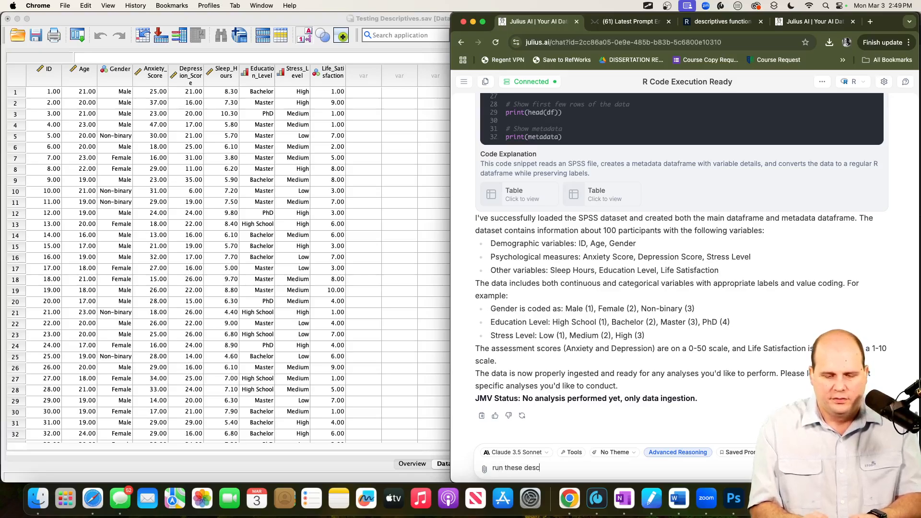
text(riptives on Age:)
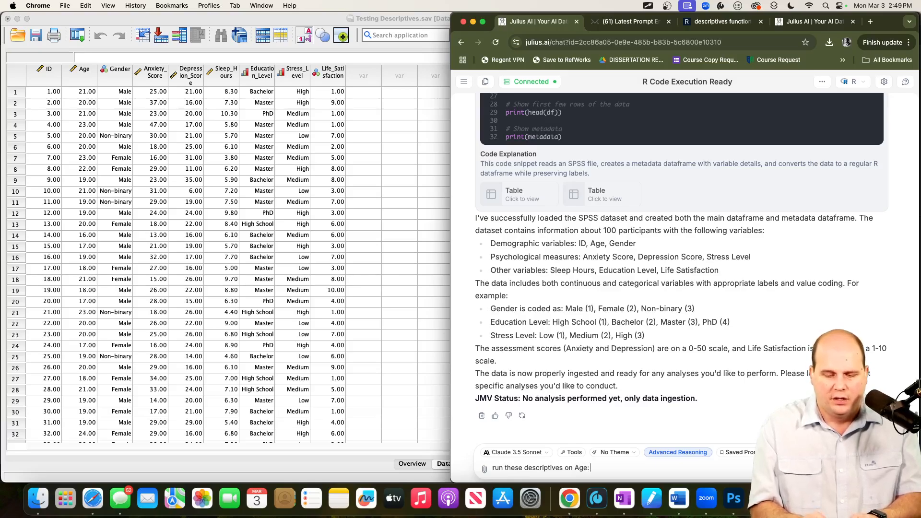
text( mean, median)
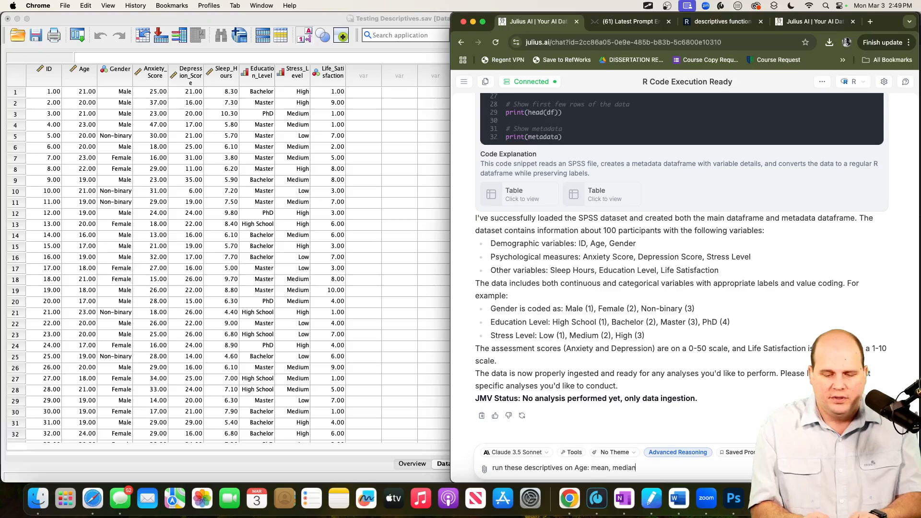
text(, mode, )
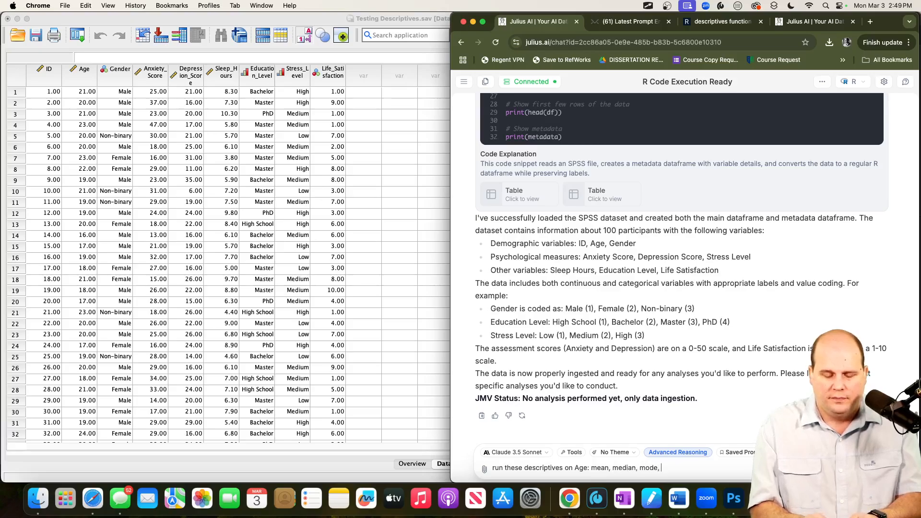
text(lowest, highest, range, sd, va)
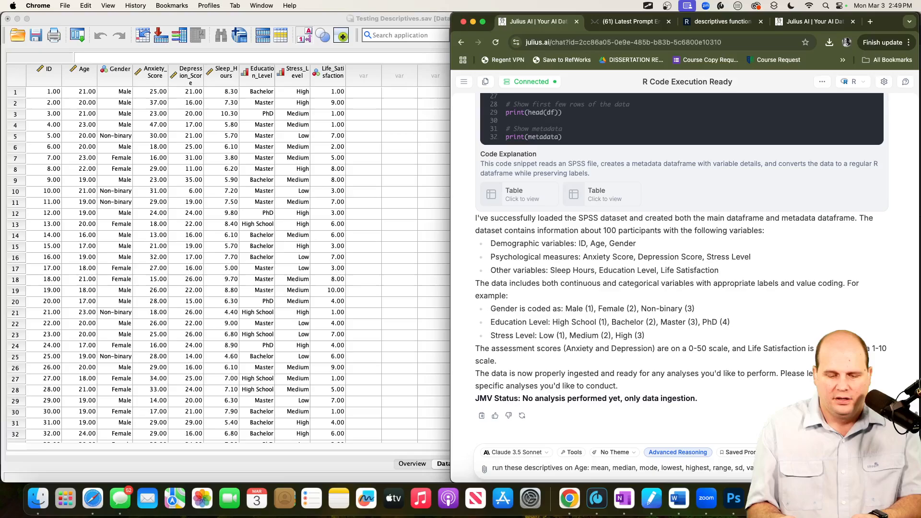
key(Return)
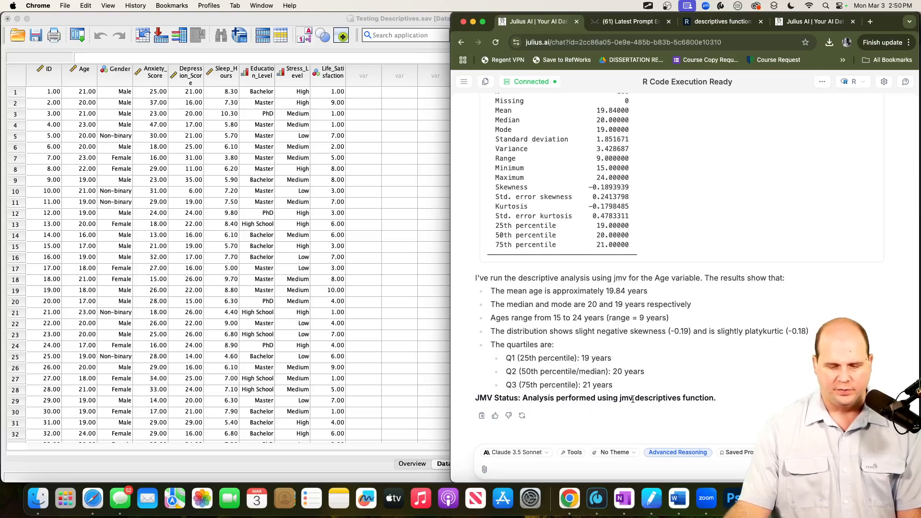
Review the Age descriptives output and send the prompt "provide that results table in formattable".
scroll(657, 294, up, 10)
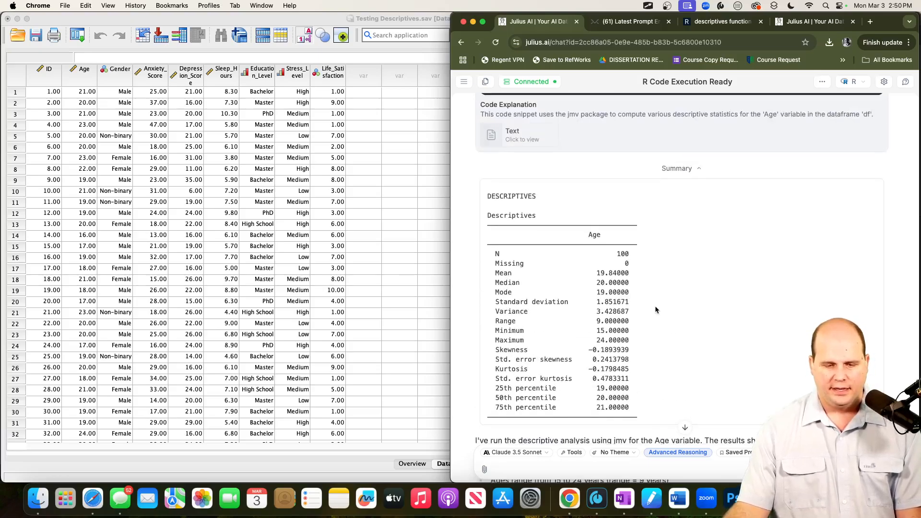
scroll(654, 312, down, 10)
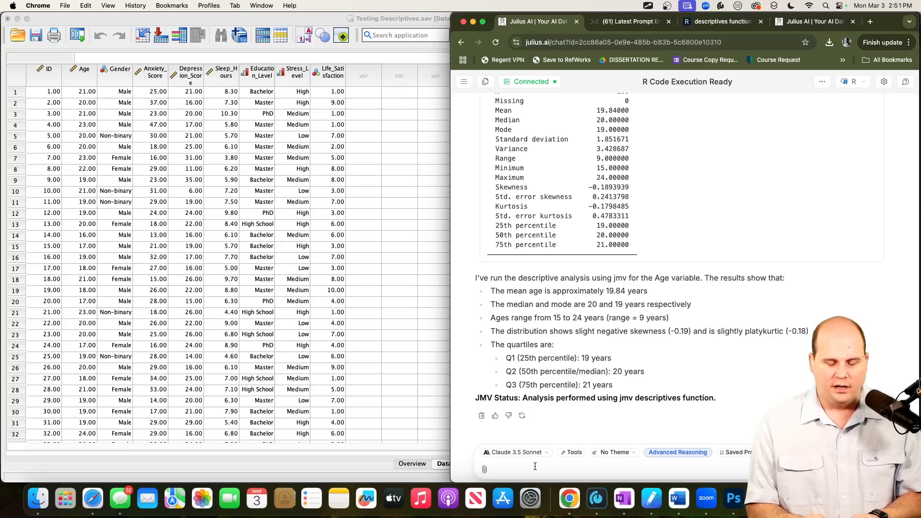
text(provide that)
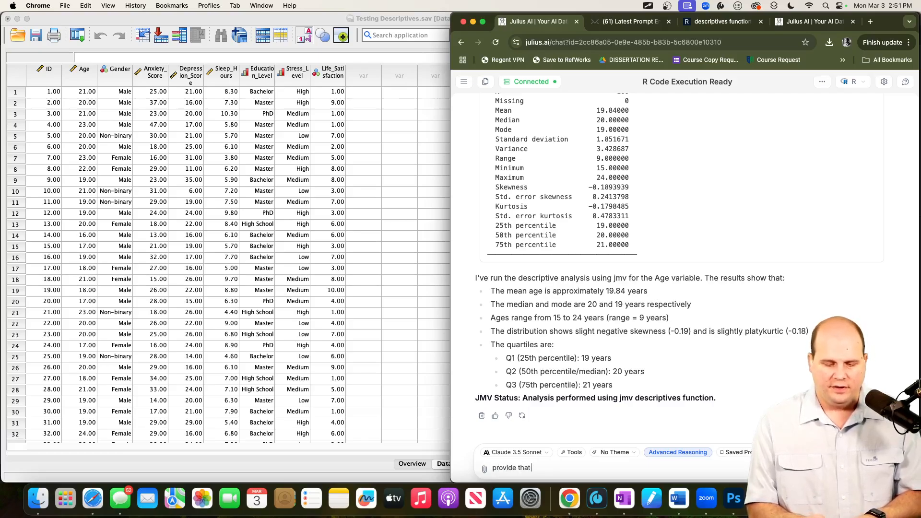
text( restuls)
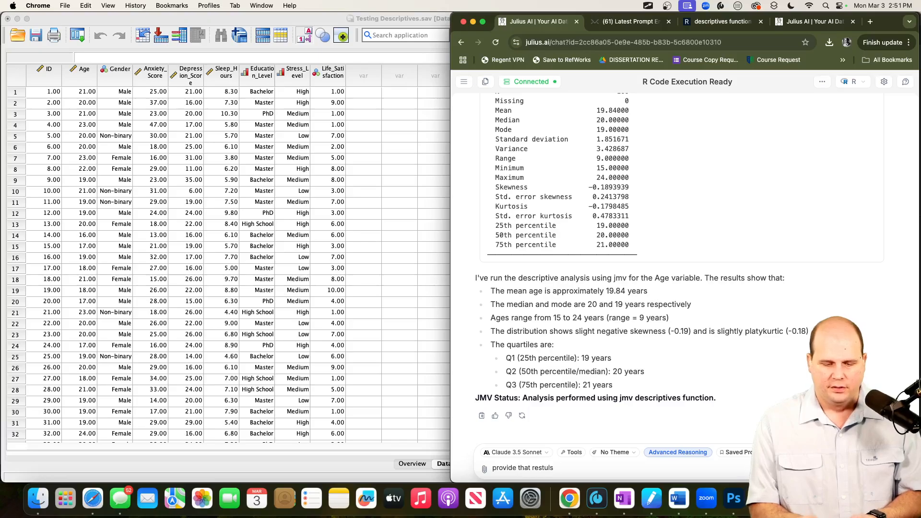
key(BackSpace)
key(BackSpace)
key(BackSpace)
key(BackSpace)
text(ults ta)
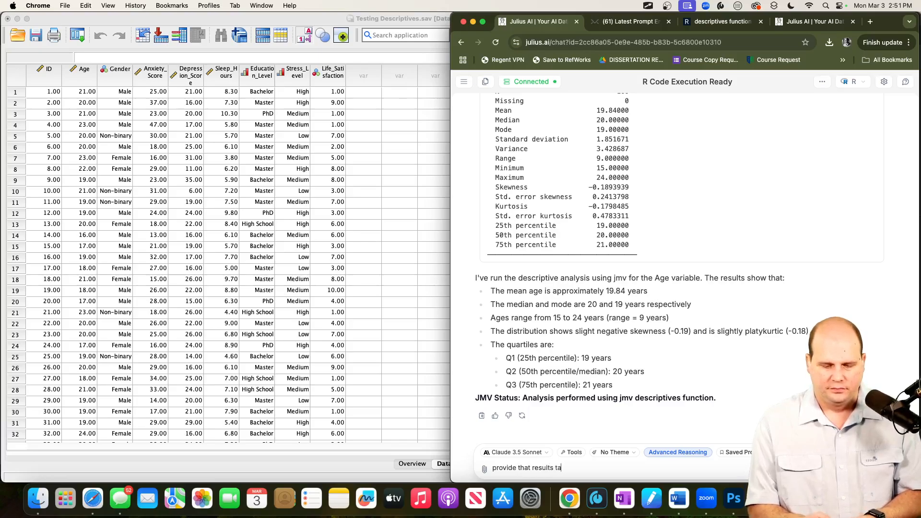
text(ble in forma)
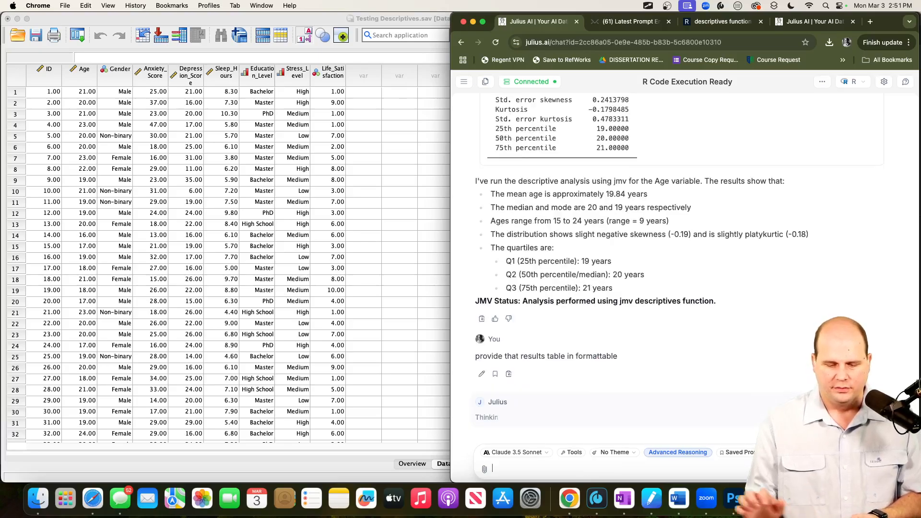
Switch to the SPSS Data Editor, open a Frequencies analysis, reset it and add Participant Age in Years as the variable.
click(305, 24)
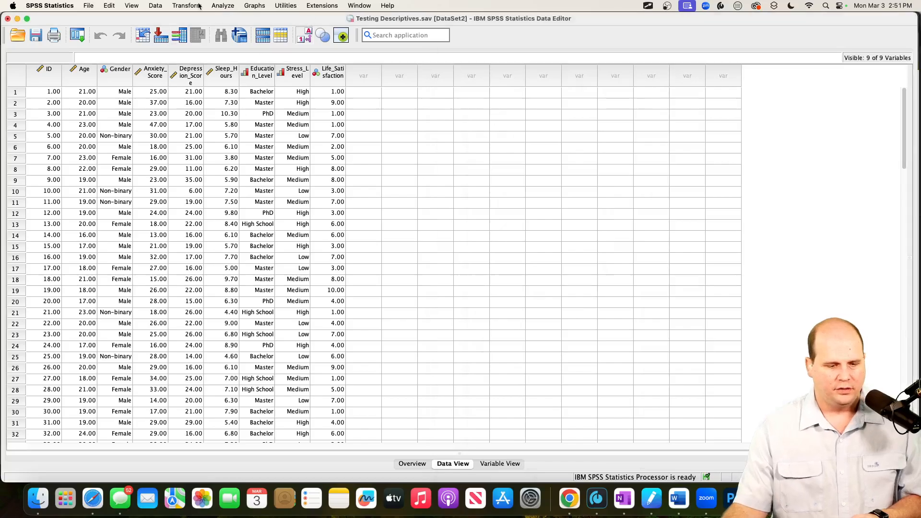
click(223, 5)
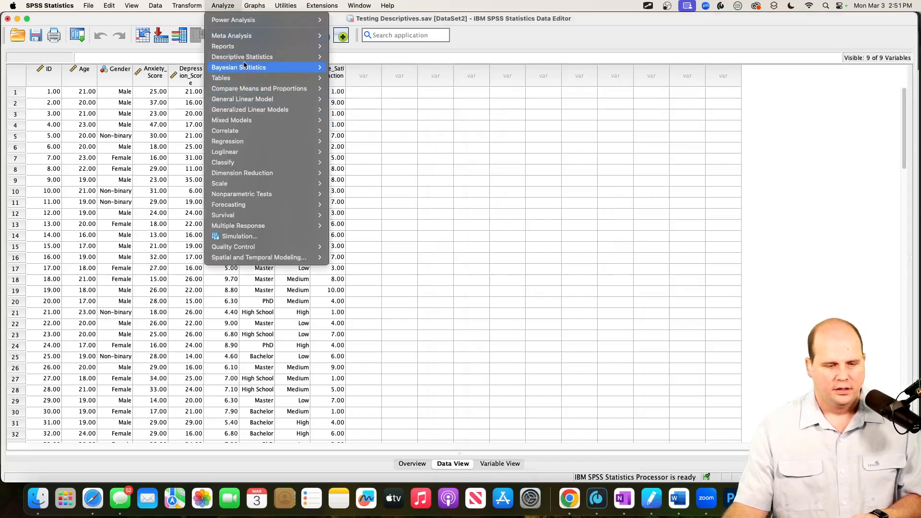
mouse_move(249, 57)
click(361, 57)
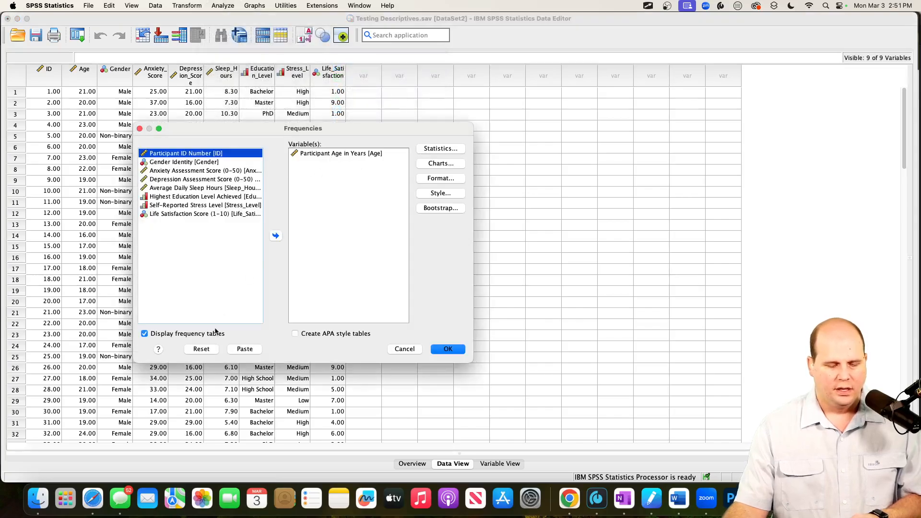
click(202, 349)
click(219, 164)
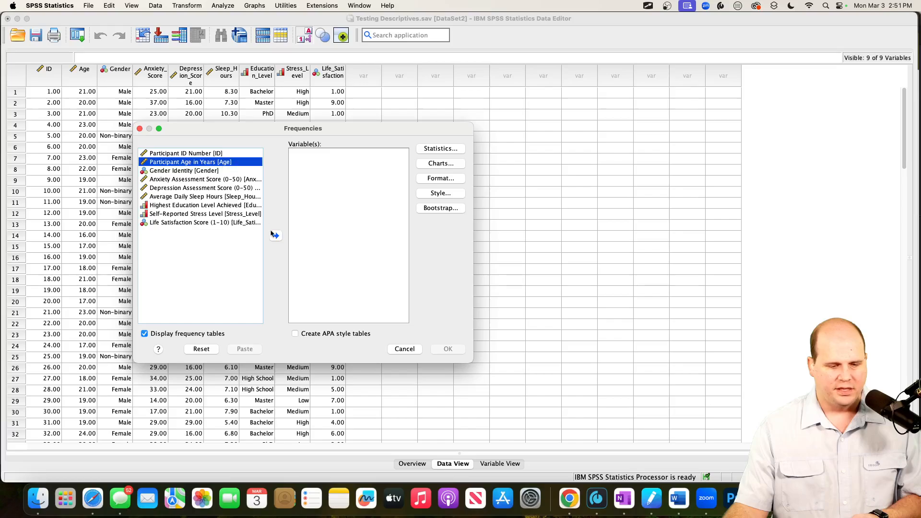
click(276, 235)
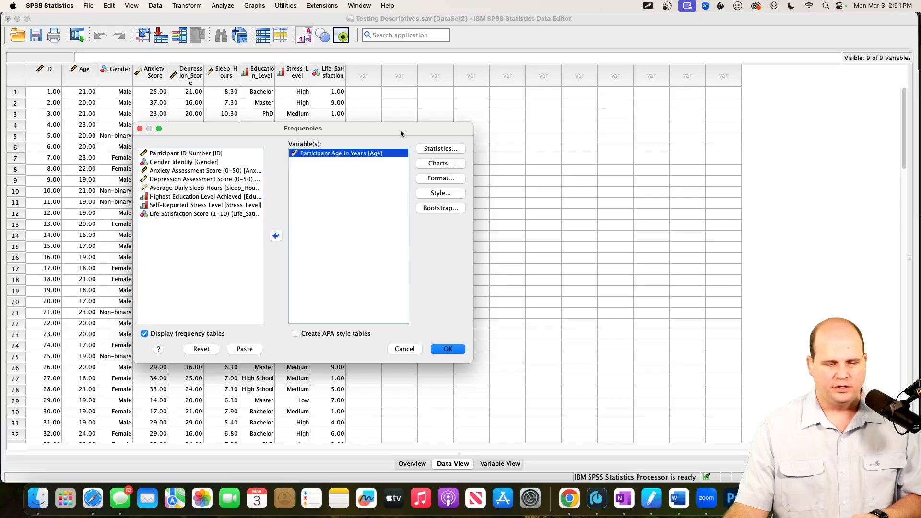
Include quartiles, mean, median, mode and sum in the Frequencies statistics for Age.
click(433, 150)
click(345, 220)
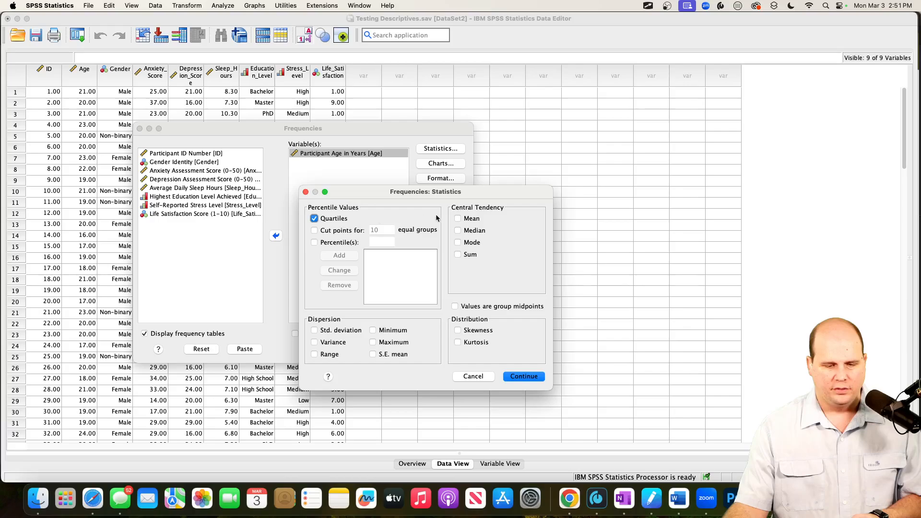
click(469, 219)
click(470, 231)
click(471, 243)
click(470, 257)
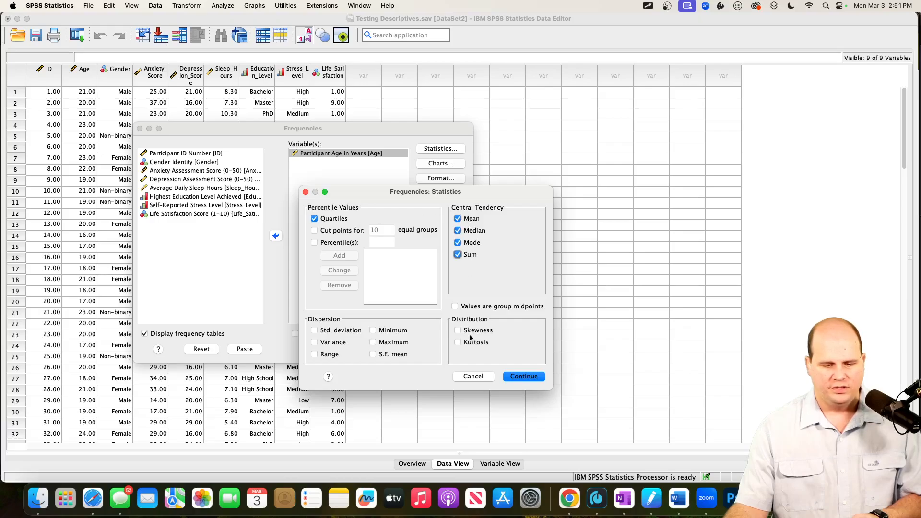
Add skewness, kurtosis, standard deviation, variance, minimum, maximum and range to the requested statistics.
click(472, 334)
click(471, 344)
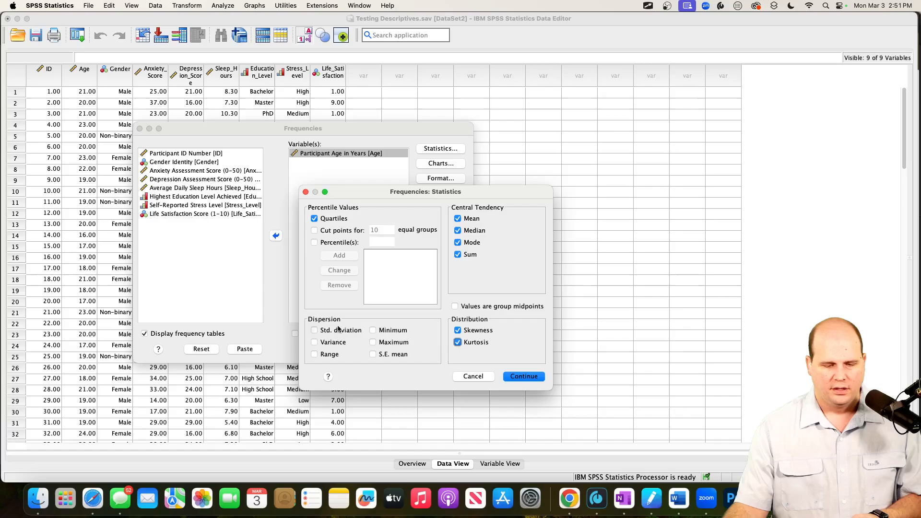
click(341, 331)
click(343, 343)
click(389, 343)
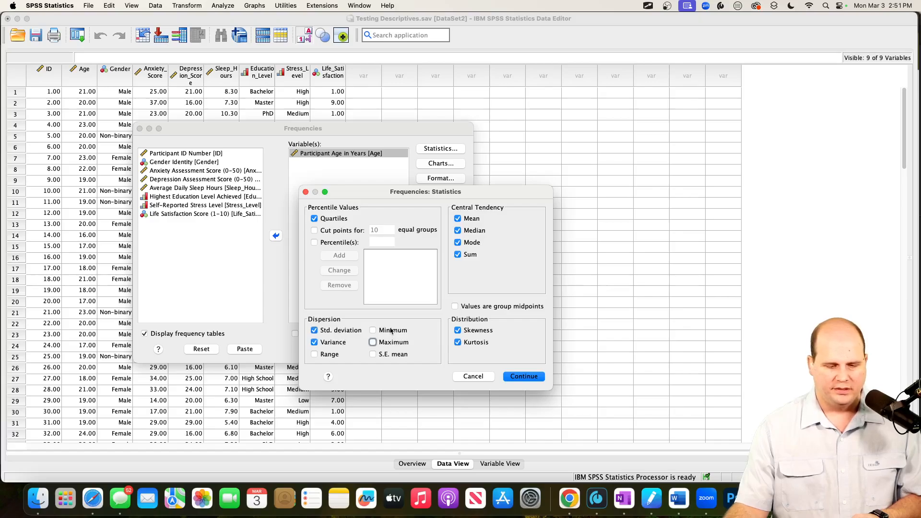
click(391, 331)
click(317, 355)
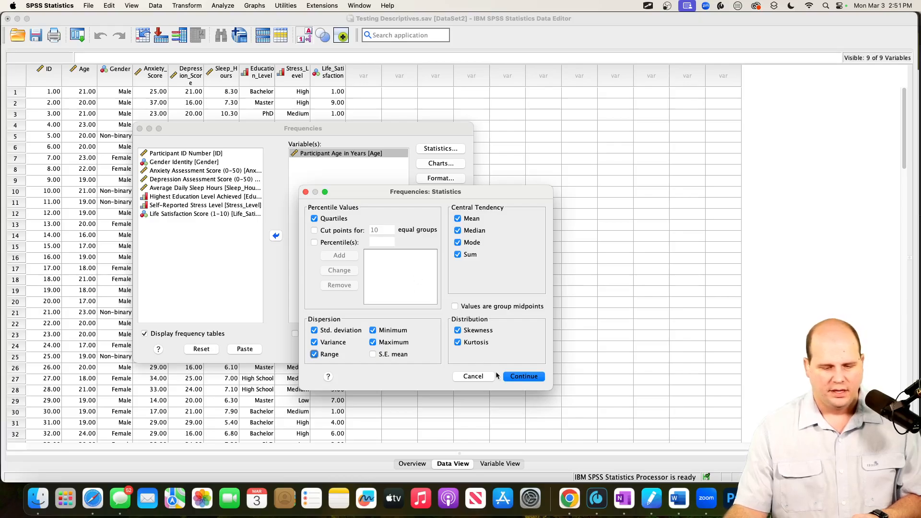
Accept the chosen statistics, turn off the display of frequency tables and run the Frequencies analysis.
click(514, 379)
click(204, 337)
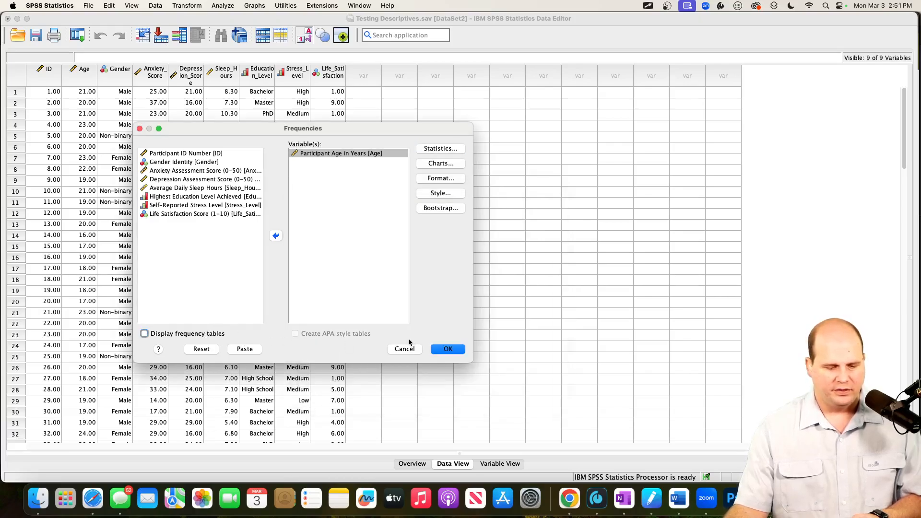
click(448, 349)
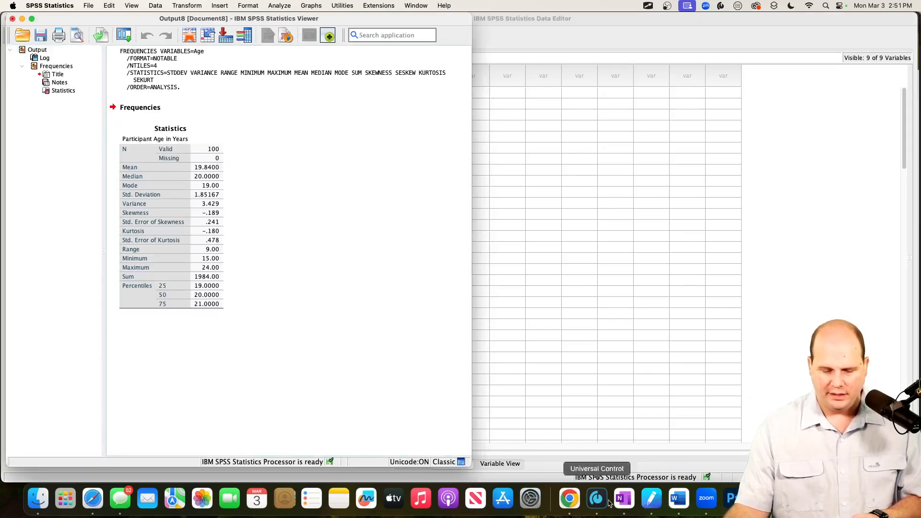
Return to the Julius chat in Chrome and compare its jmv and formattable results for Age with the SPSS Statistics table.
click(569, 499)
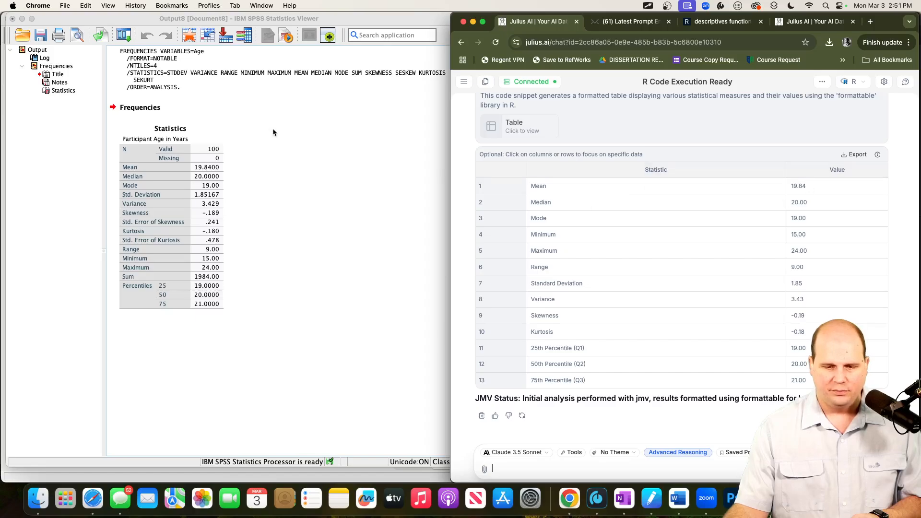
click(196, 175)
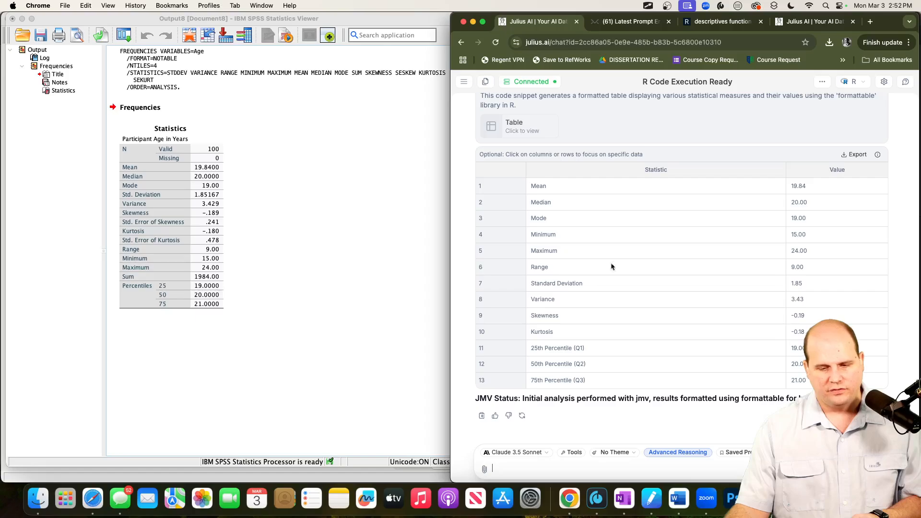
scroll(639, 271, up, 15)
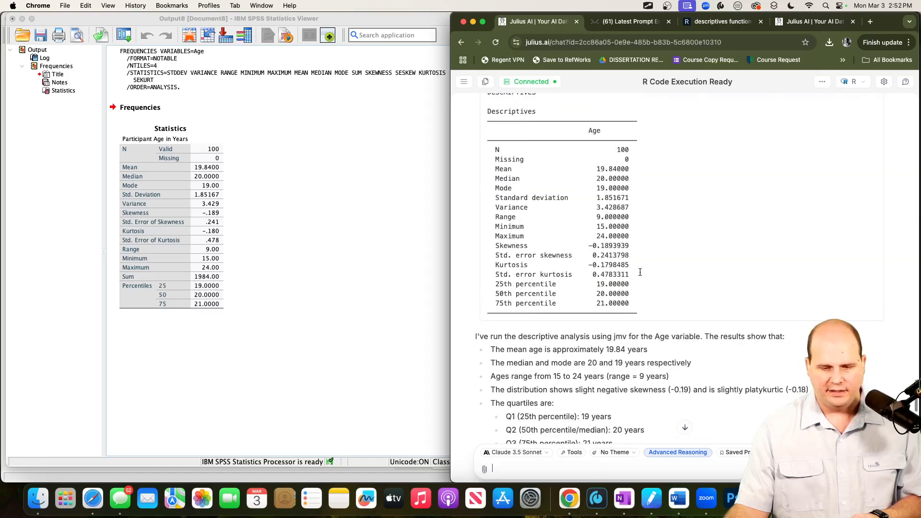
scroll(628, 261, up, 2)
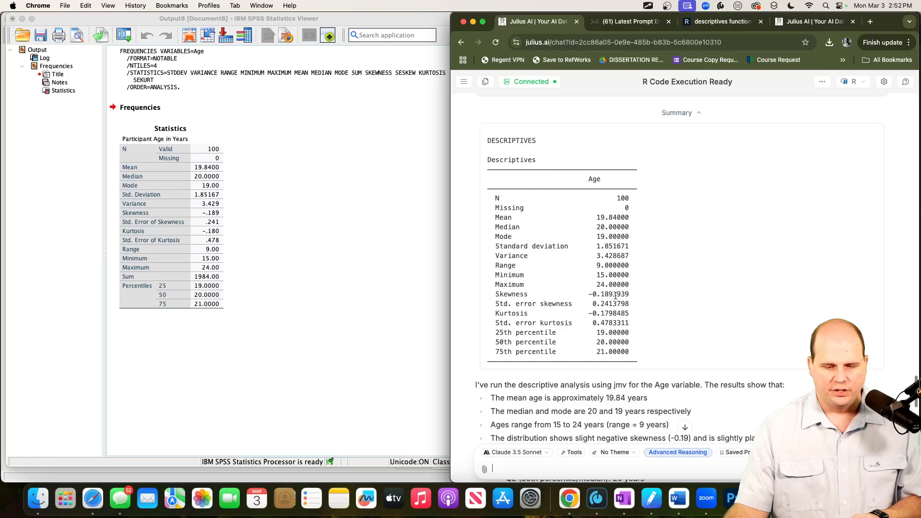
scroll(602, 286, down, 20)
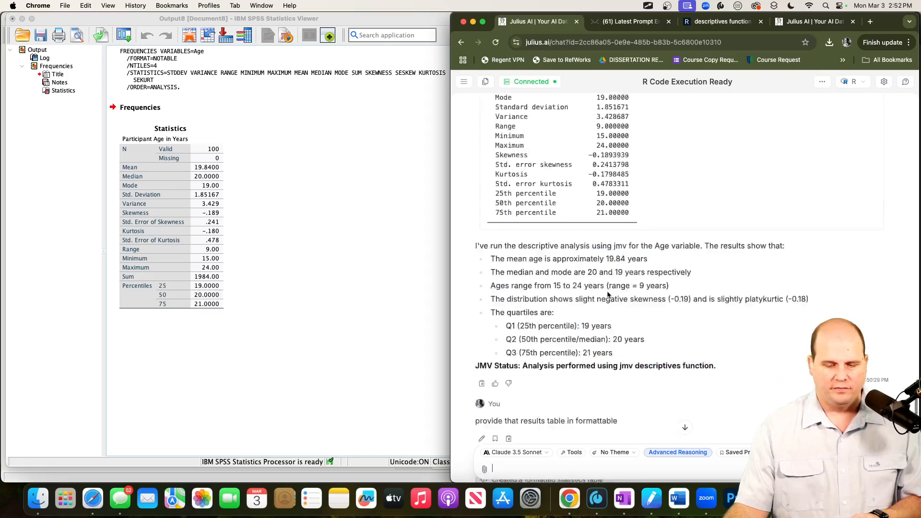
scroll(611, 321, up, 20)
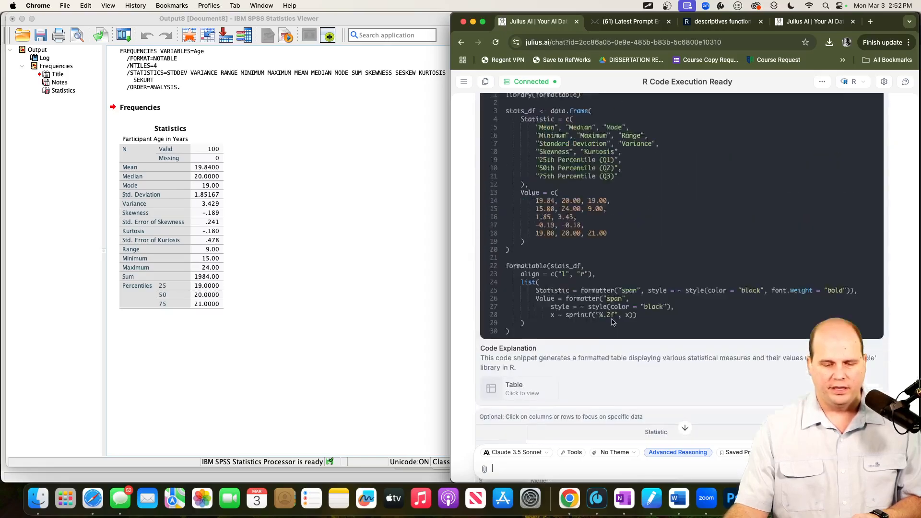
scroll(594, 303, down, 1)
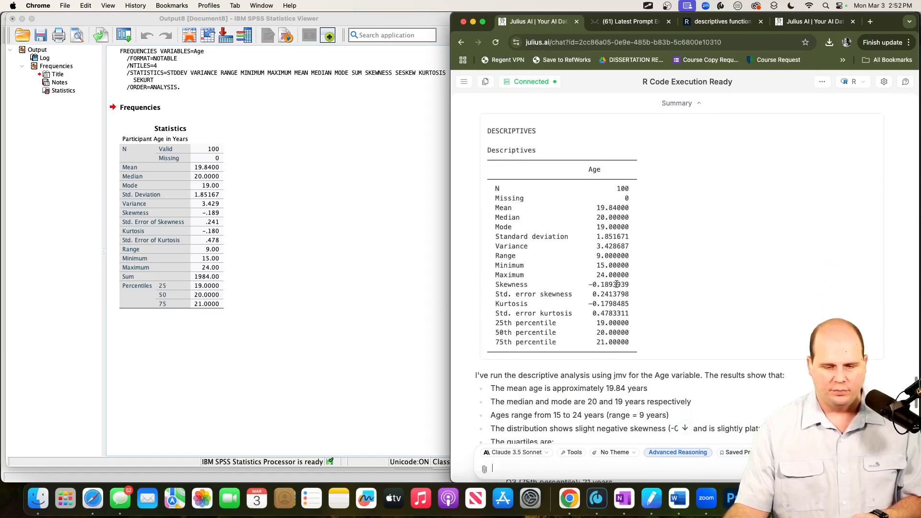
click(221, 211)
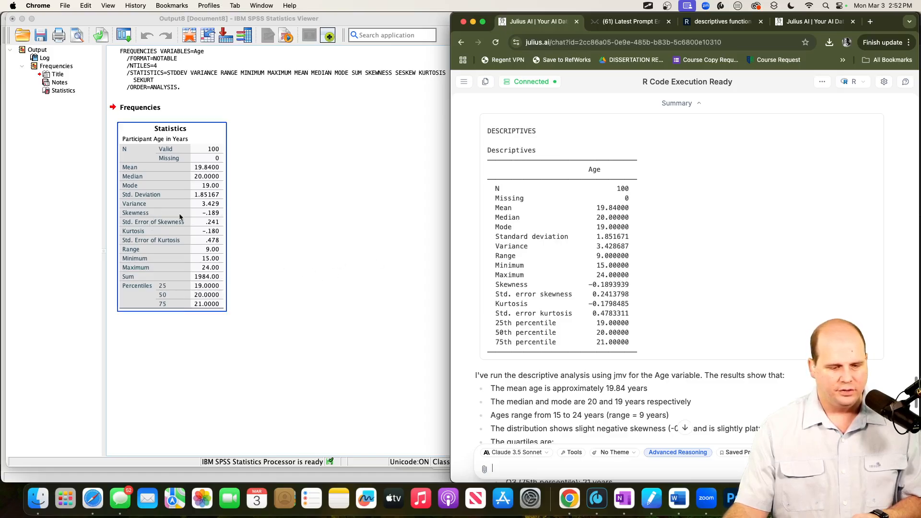
click(529, 285)
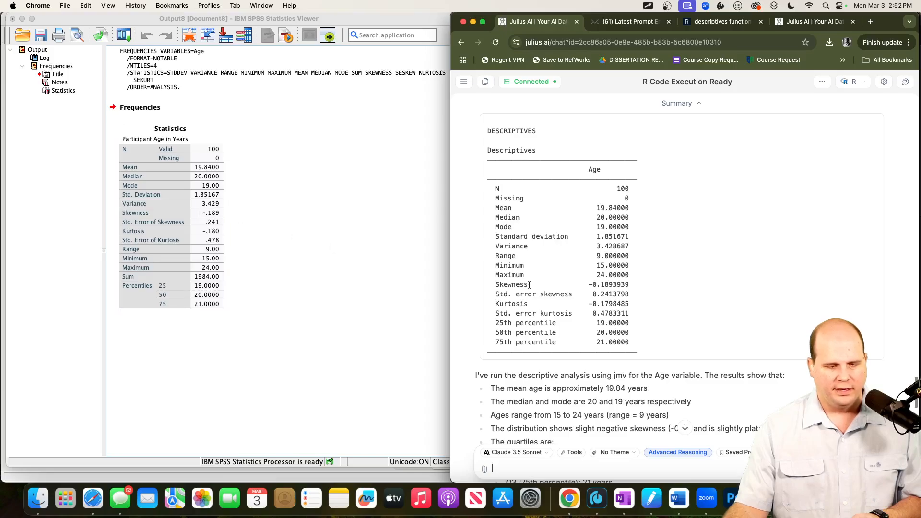
scroll(583, 311, down, 15)
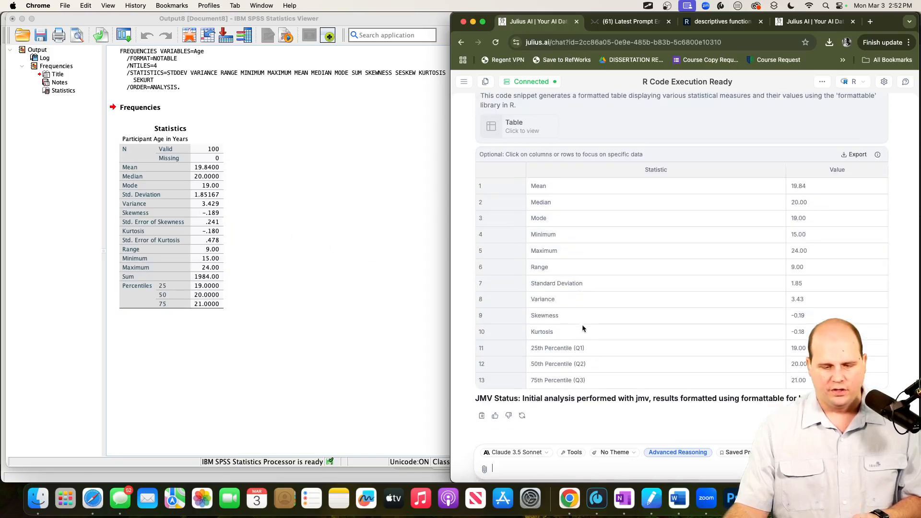
click(185, 284)
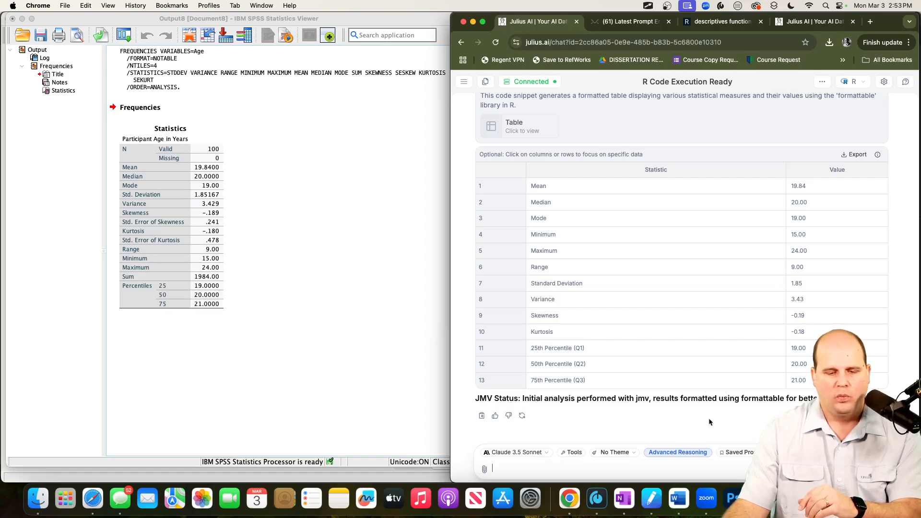
scroll(583, 324, up, 15)
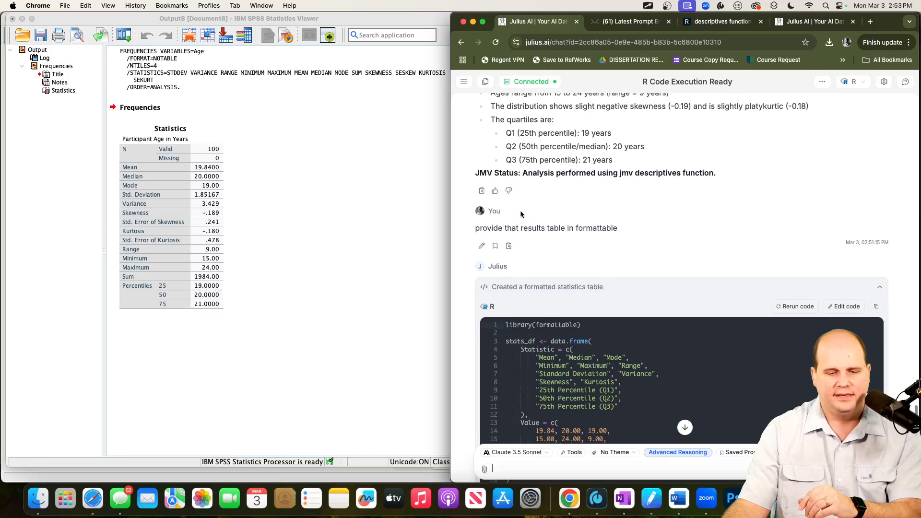
scroll(677, 191, down, 15)
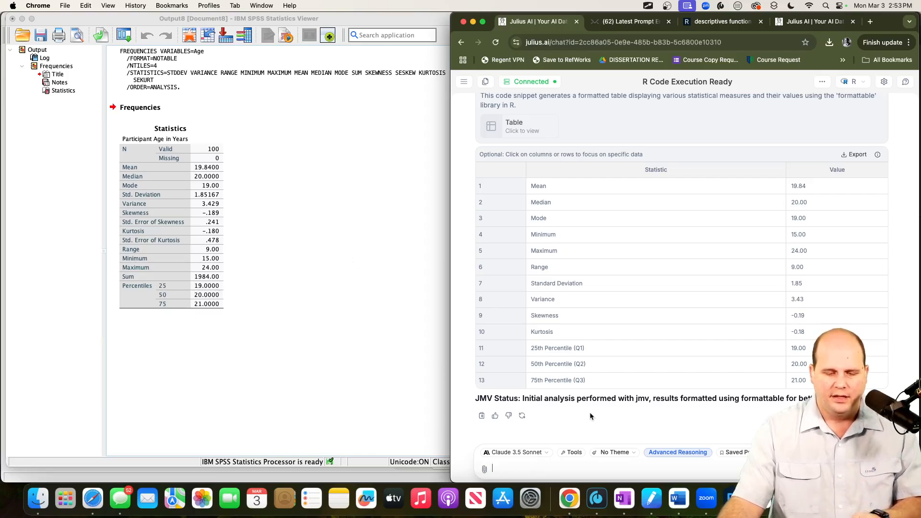
Ask Julius to "run these descriptives for age by stress level: mean, median, mode, standard deviation, skew", checking the grouping variable's name in the SPSS data.
text(Age )
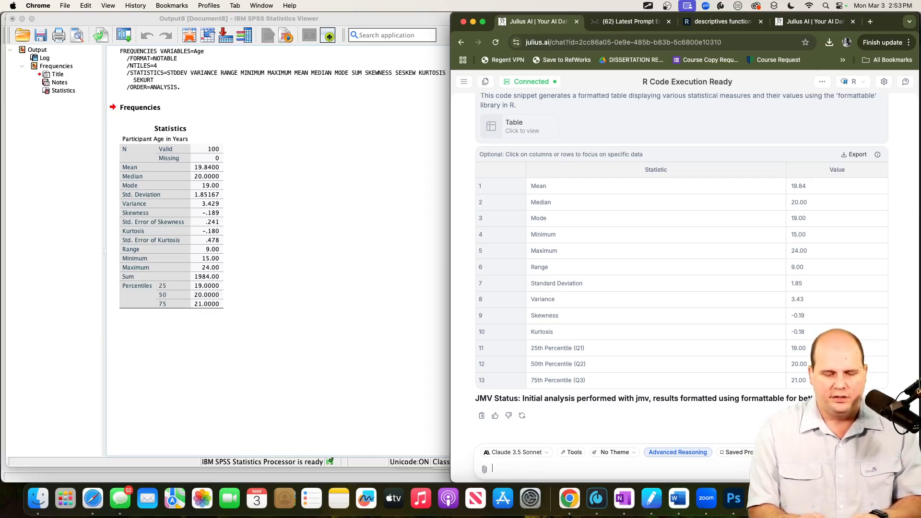
text(run these)
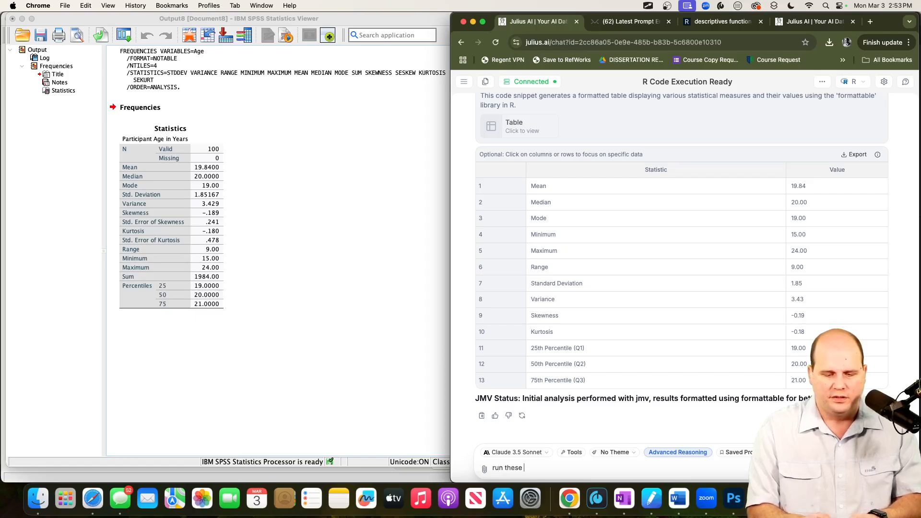
text( descriptives for age by)
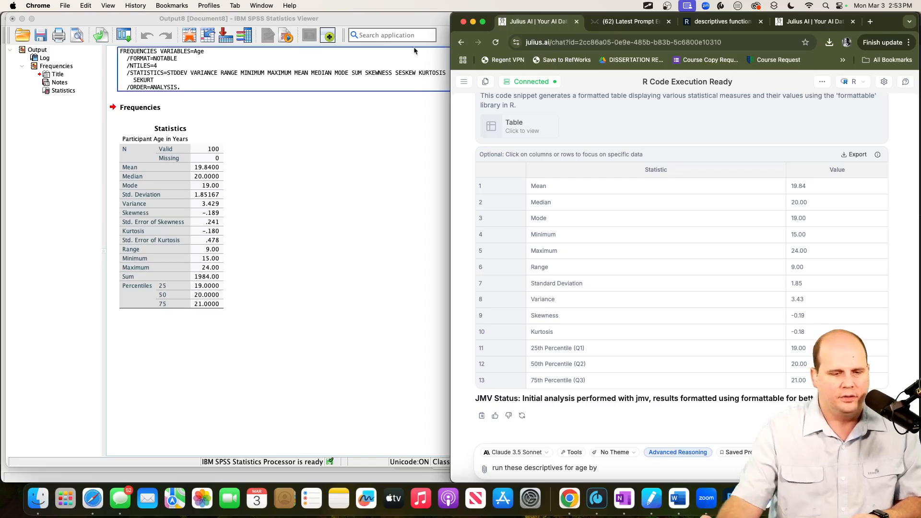
click(189, 35)
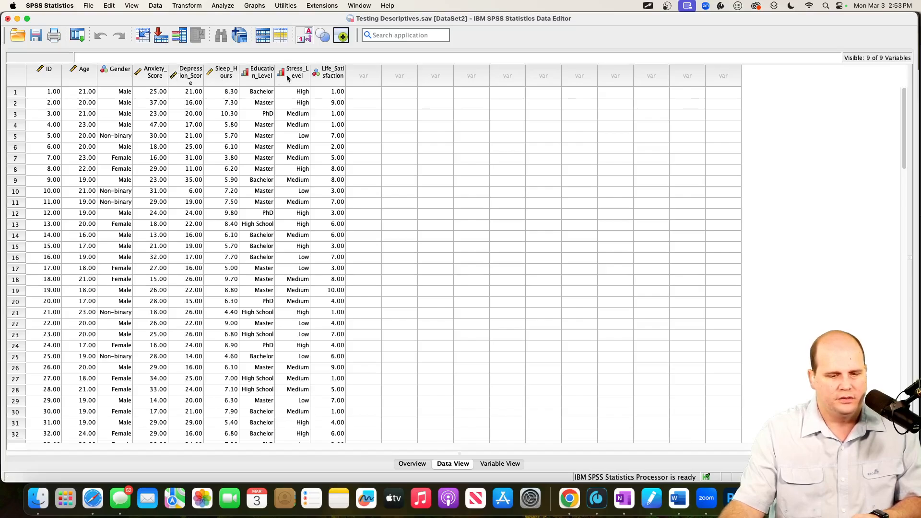
click(569, 499)
text(stres)
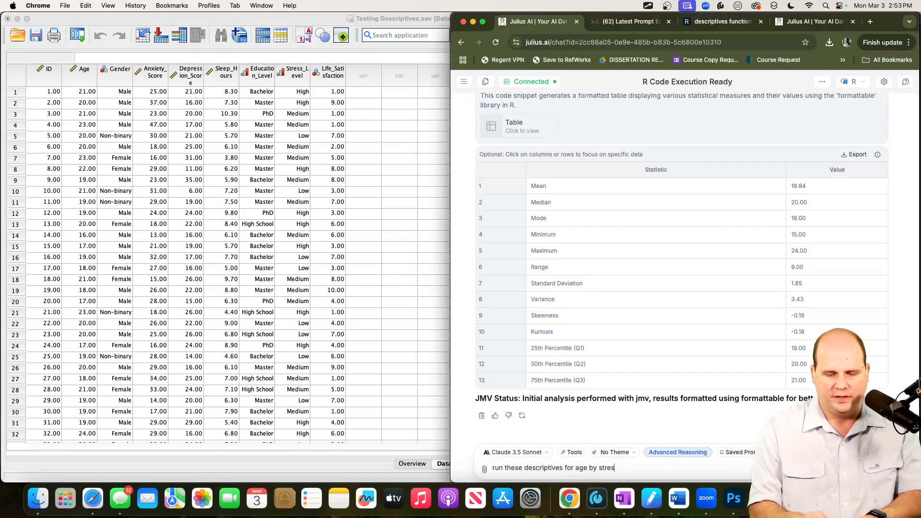
text(s level)
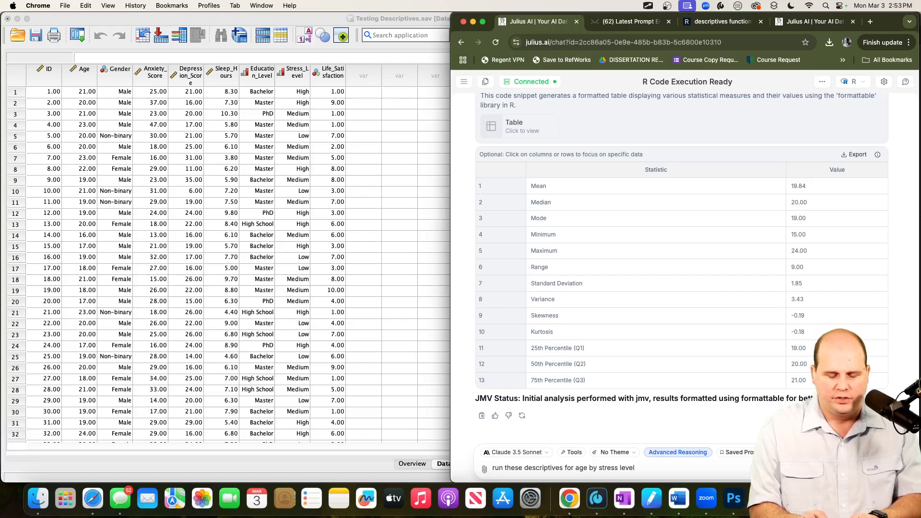
text(: mean, median, mode, standard dev)
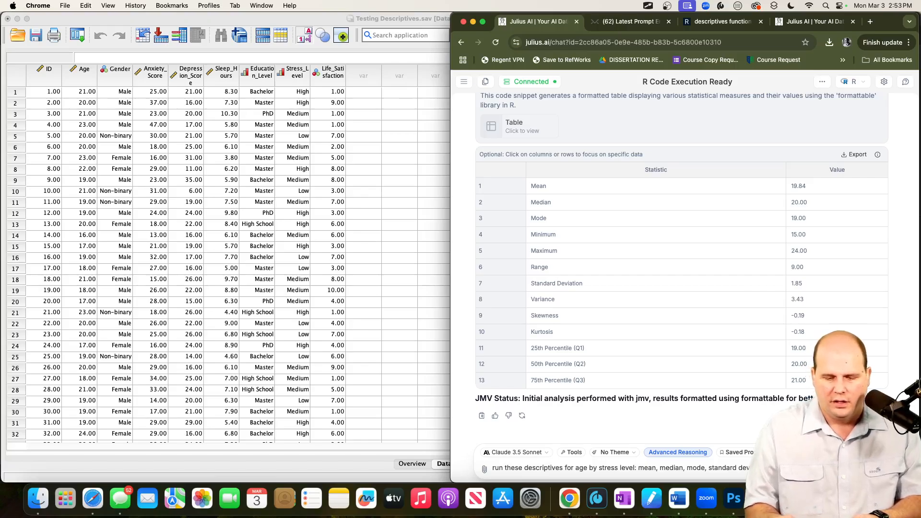
key(Return)
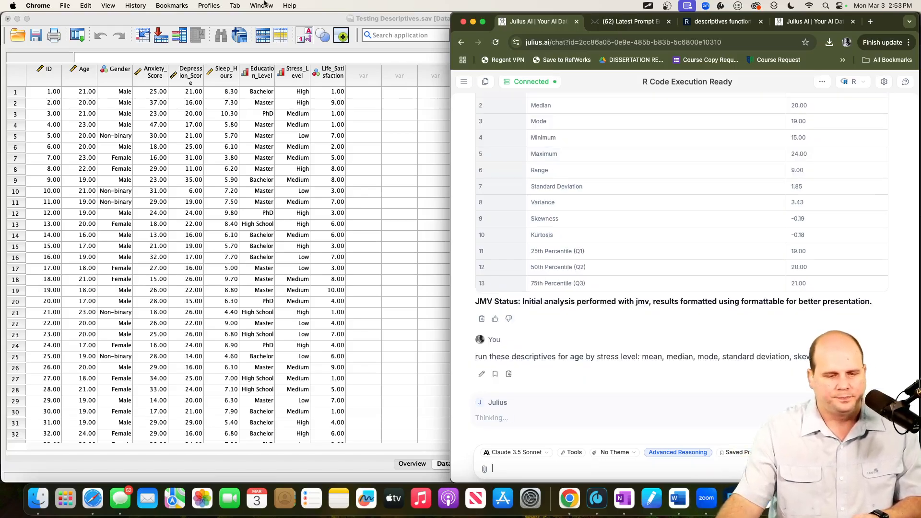
Switch to the SPSS Data Editor, start the Explore analysis and set Participant Age as the dependent variable.
click(256, 19)
click(222, 6)
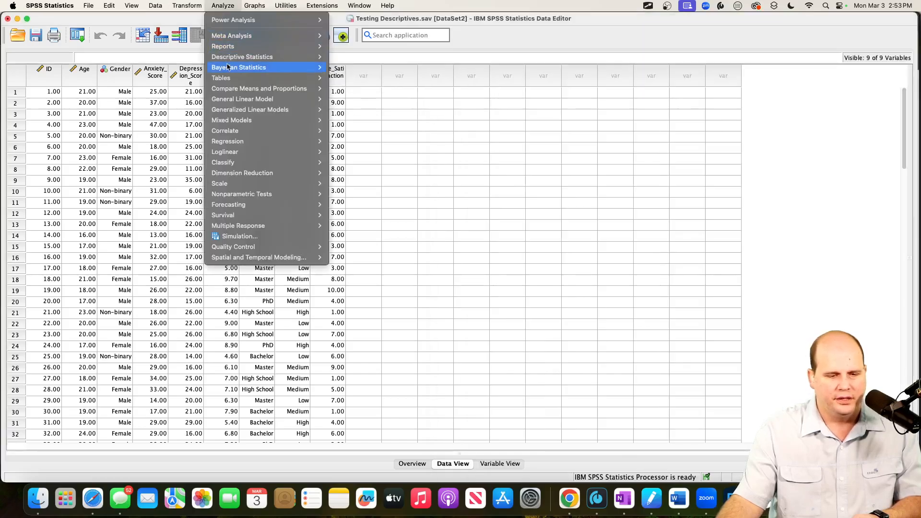
mouse_move(244, 60)
click(356, 99)
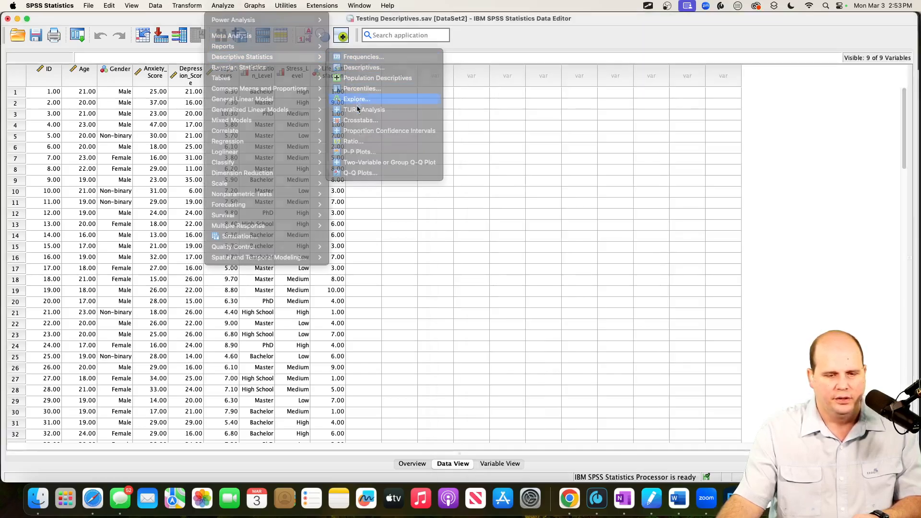
click(323, 251)
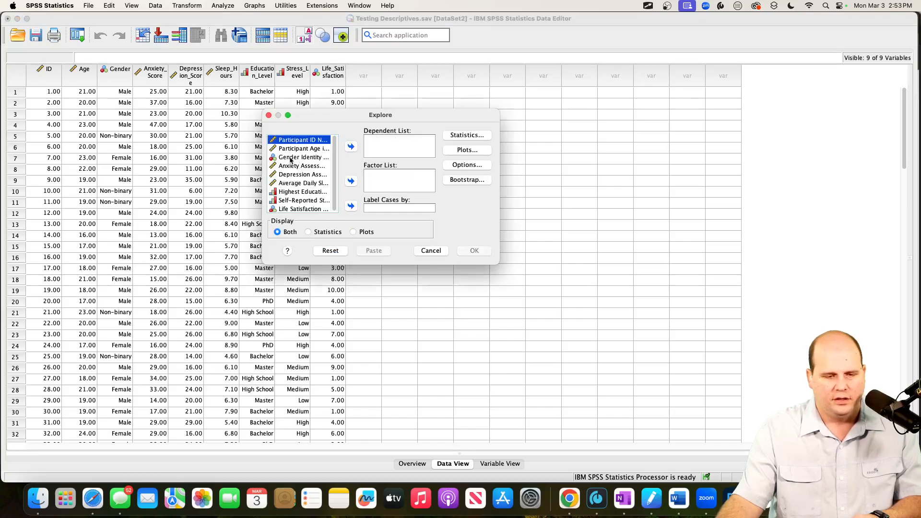
drag(293, 152, 388, 144)
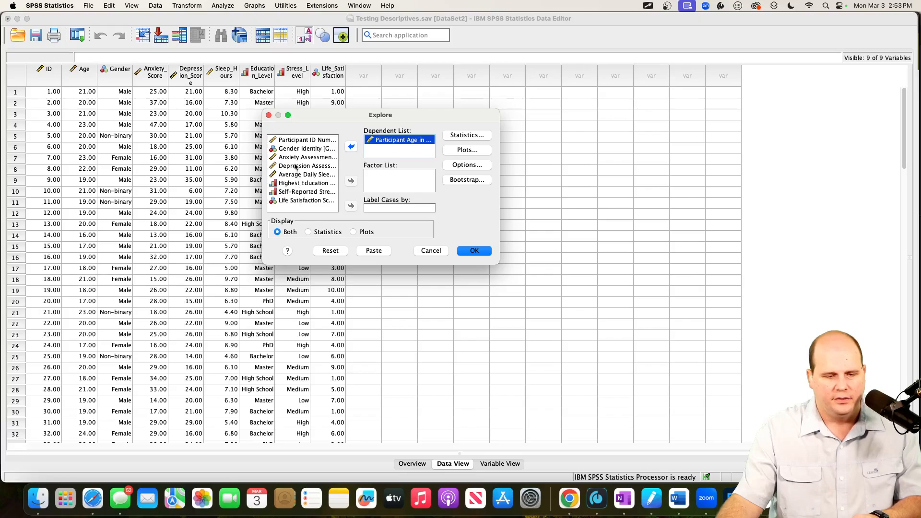
Switch to the Julius chat in Chrome and check its responses to the descriptives requests.
click(569, 499)
scroll(745, 297, up, 15)
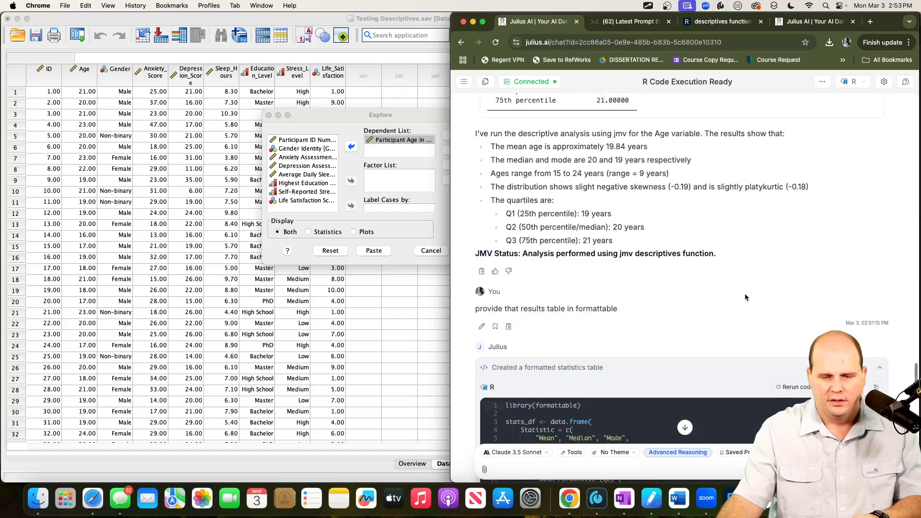
scroll(746, 297, down, 15)
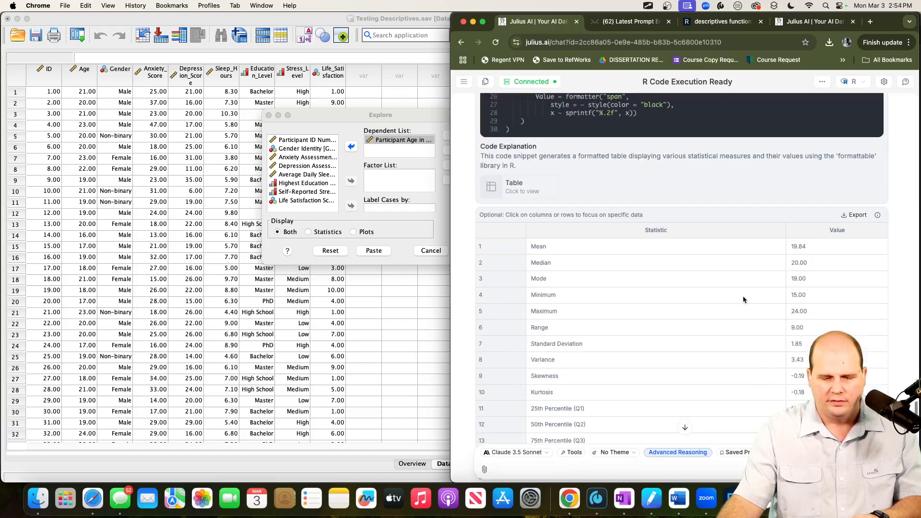
scroll(743, 300, up, 7)
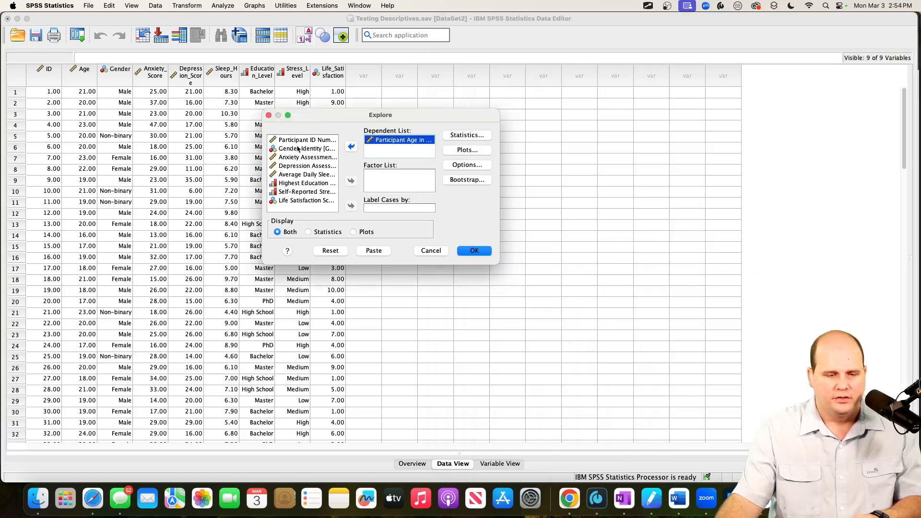
Back in the SPSS Explore setup, list variables by name instead of label and add Stress_Level as the factor.
click(312, 119)
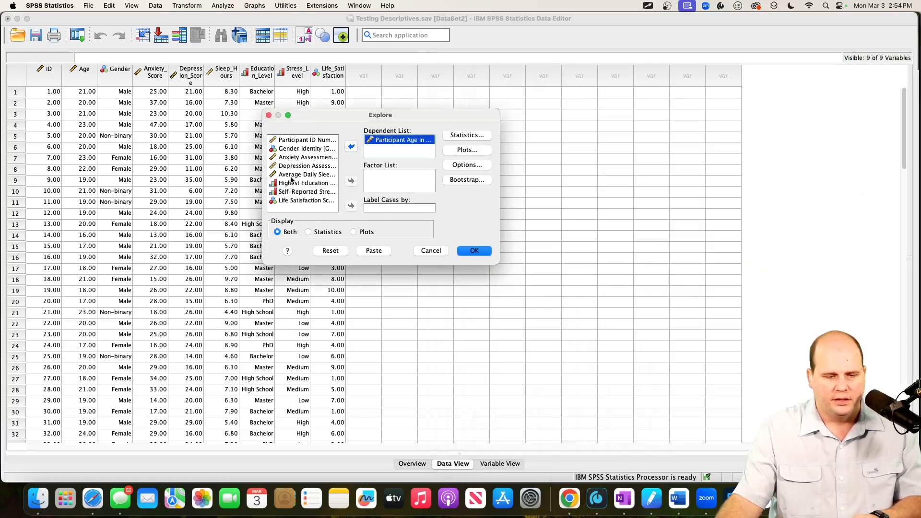
right_click(295, 185)
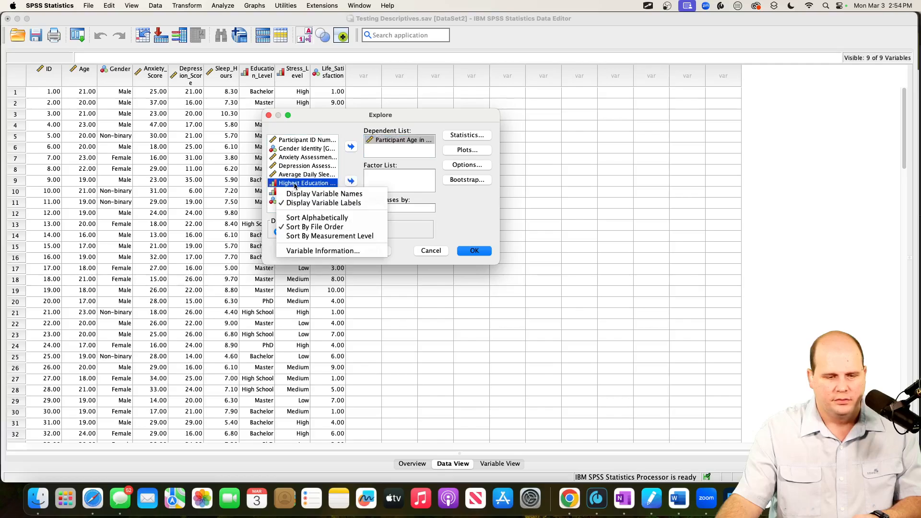
click(302, 193)
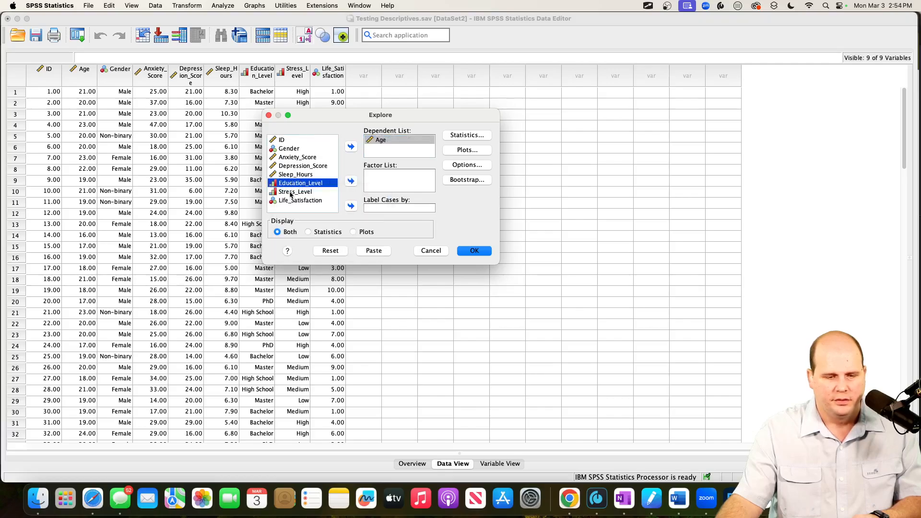
drag(292, 192, 391, 181)
Review the Explore statistics options without changing them, and run the analysis of Age by Stress_Level.
click(467, 135)
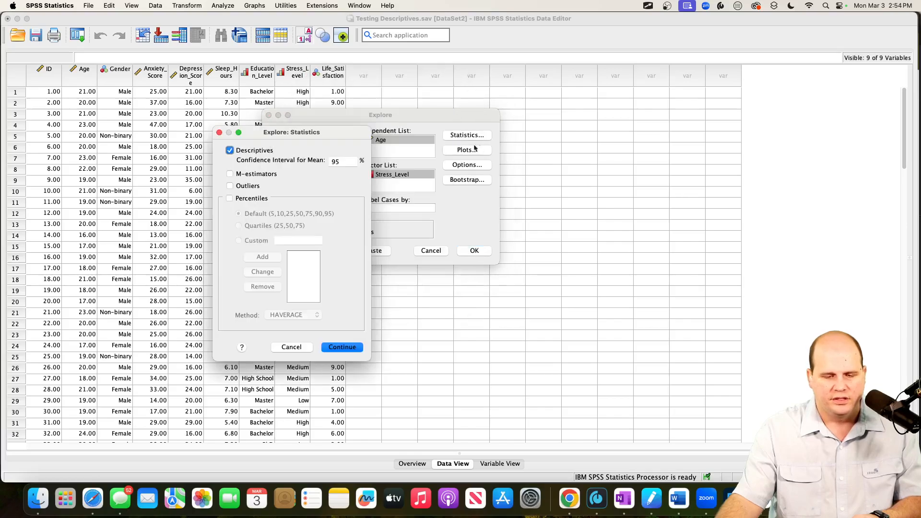
click(291, 347)
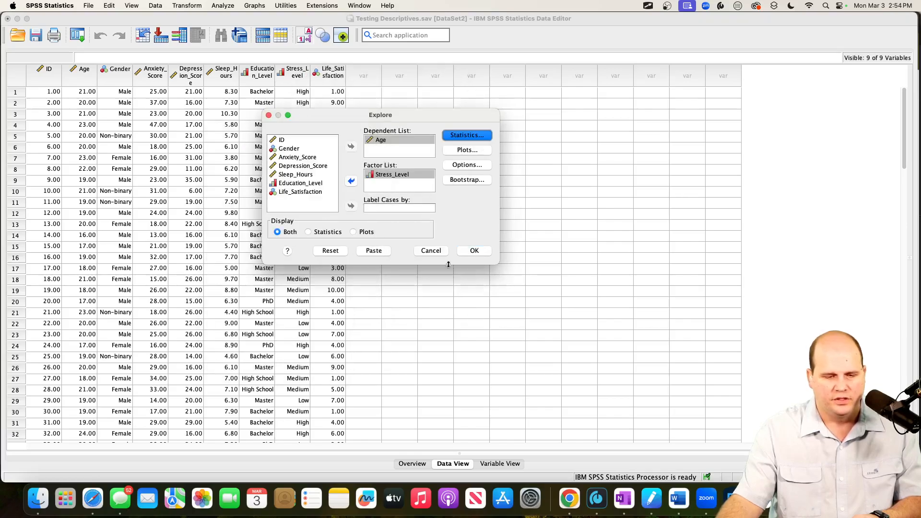
click(474, 250)
Compare the SPSS Explore Descriptives for each stress level with Julius's Age-by-stress-level table in Chrome.
scroll(251, 229, down, 2)
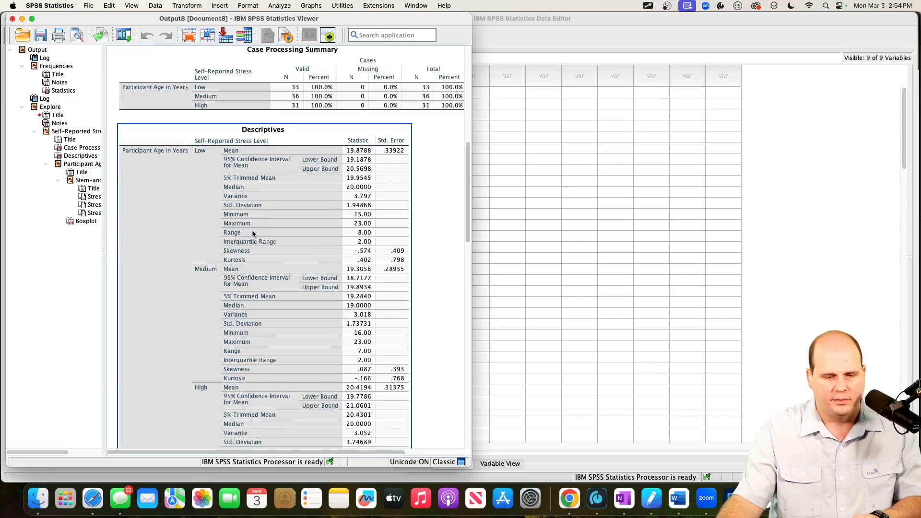
click(569, 499)
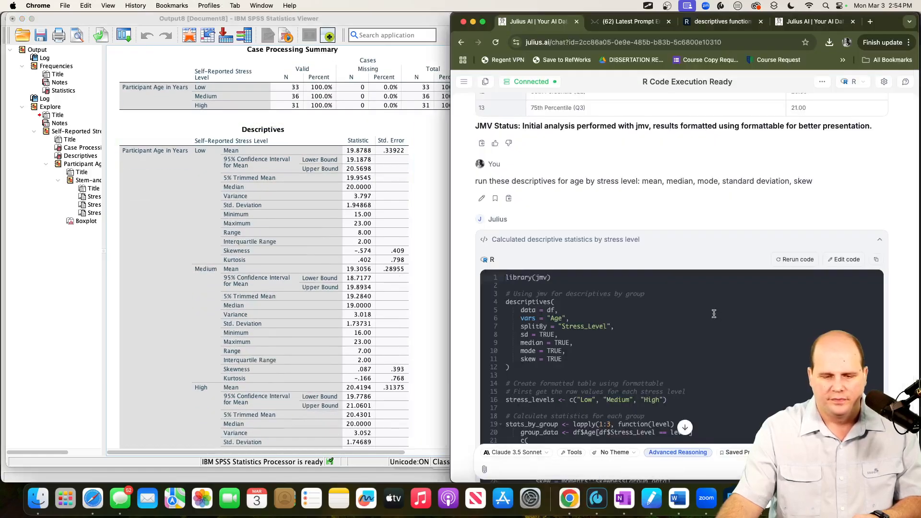
scroll(714, 314, down, 5)
scroll(713, 315, down, 3)
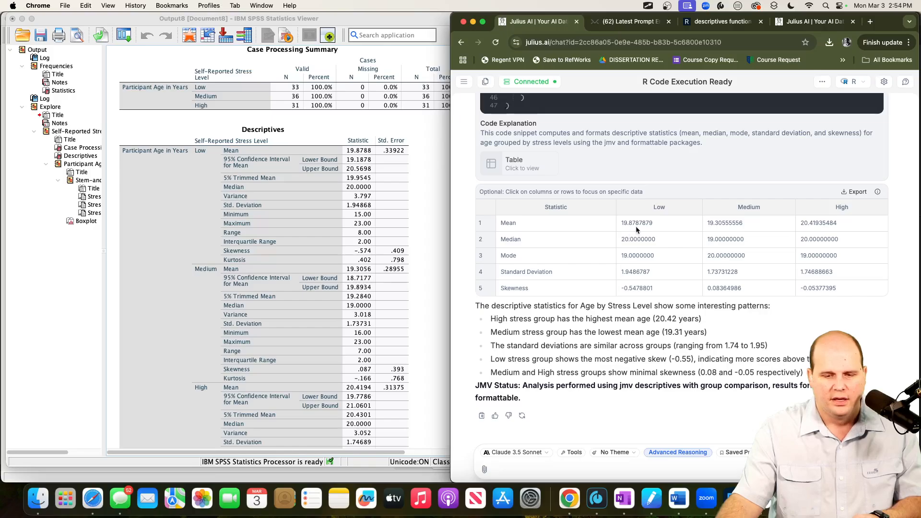
click(384, 223)
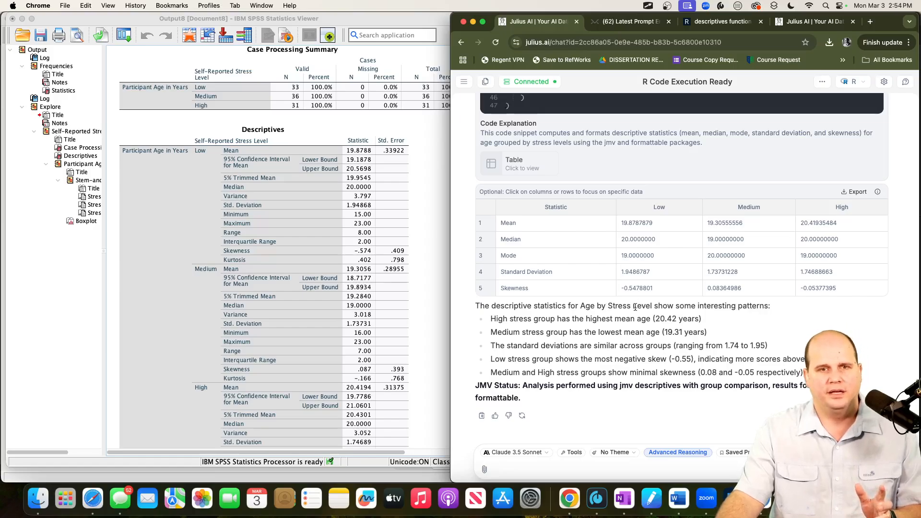
Bring the SPSS Case Processing Summary into view and ask Julius "what is the case split for stress level".
scroll(303, 255, up, 3)
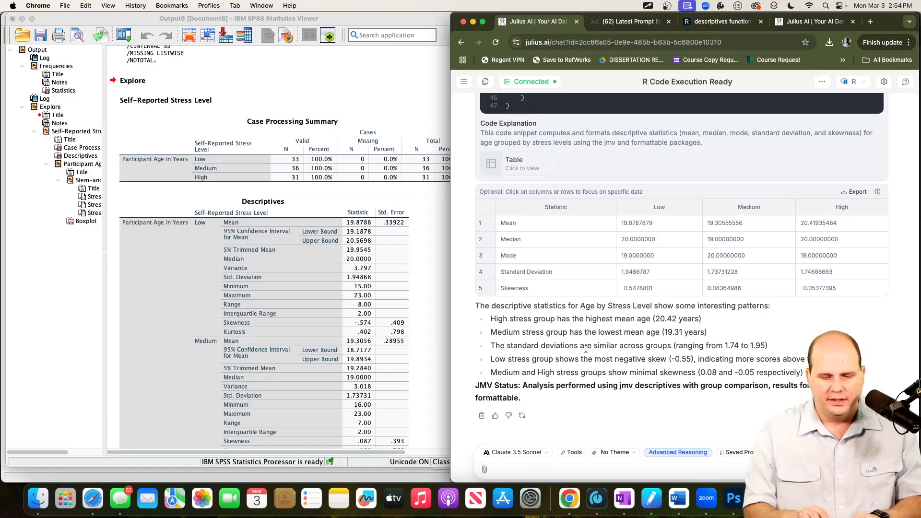
text(hat is the case split for)
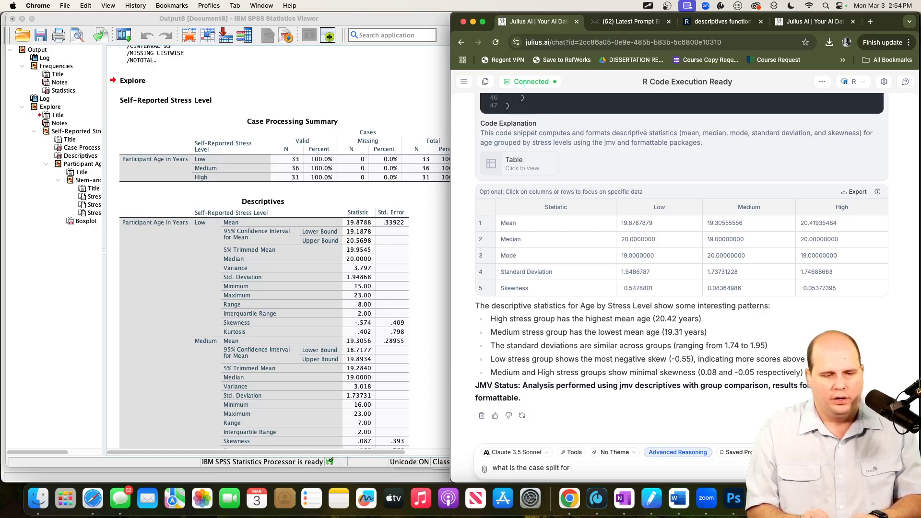
text( stress level)
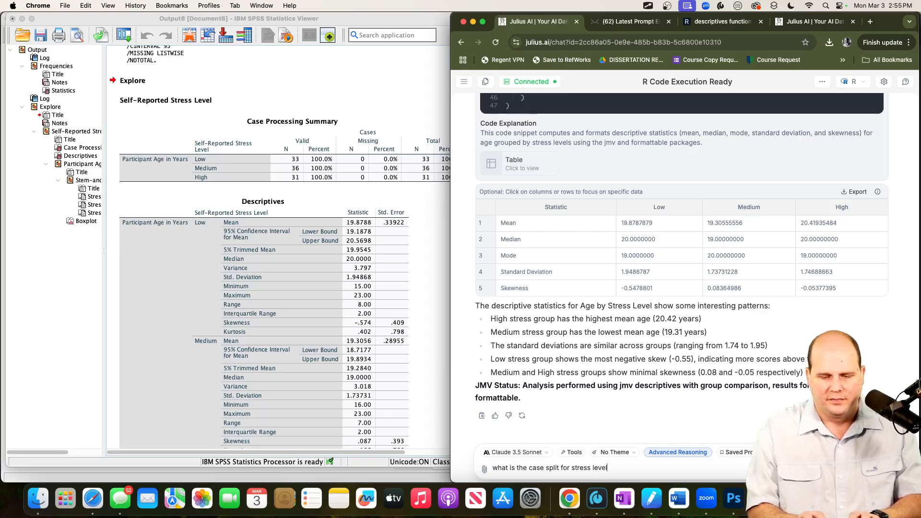
key(Return)
Compare Julius's stress-level counts and percentages with the SPSS Case Processing Summary, widening the output window slightly to show the whole table.
click(325, 156)
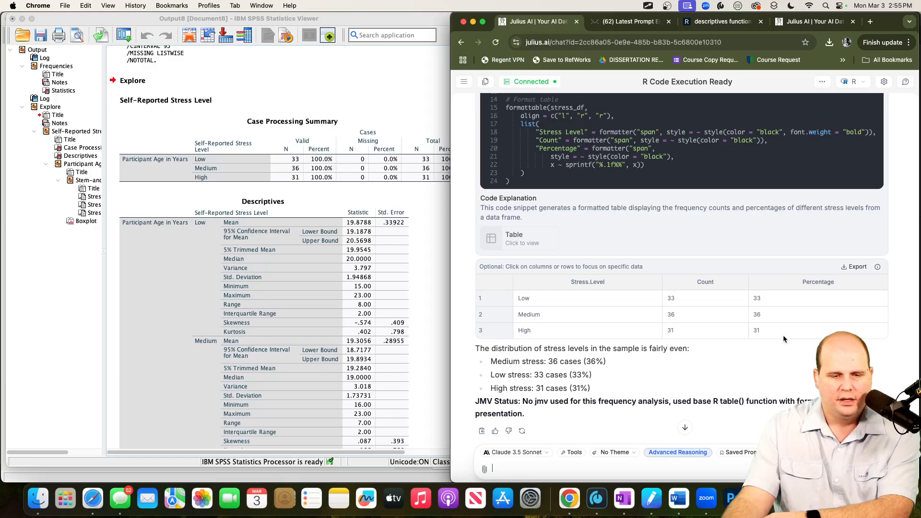
click(446, 149)
click(361, 103)
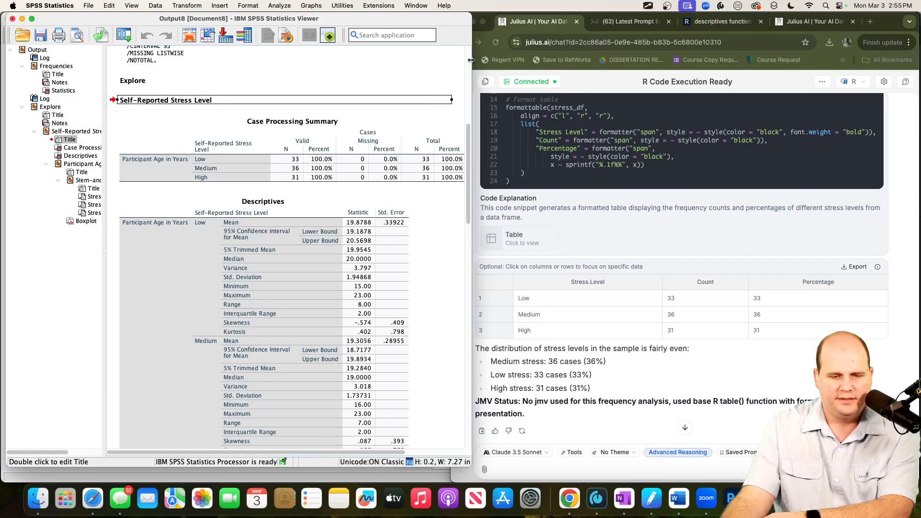
mouse_move(470, 59)
mouse_down()
mouse_move(508, 61)
mouse_move(476, 64)
mouse_up()
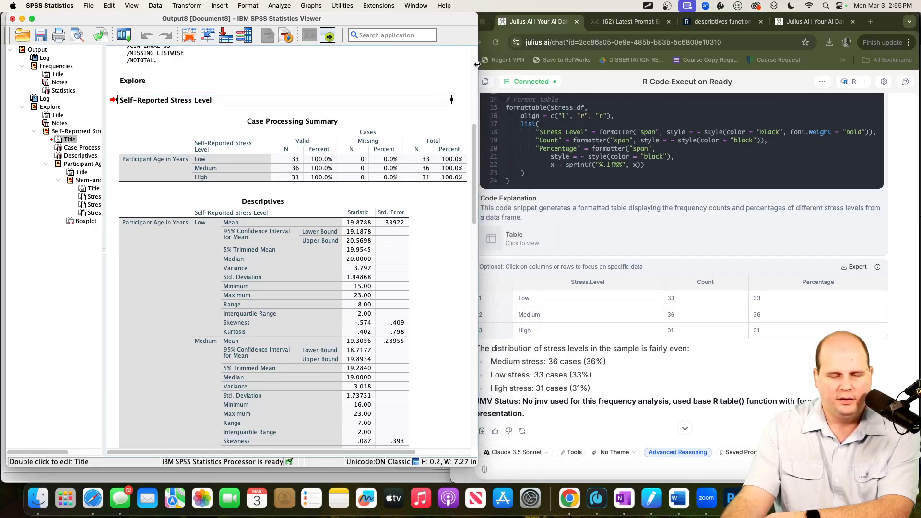
click(406, 167)
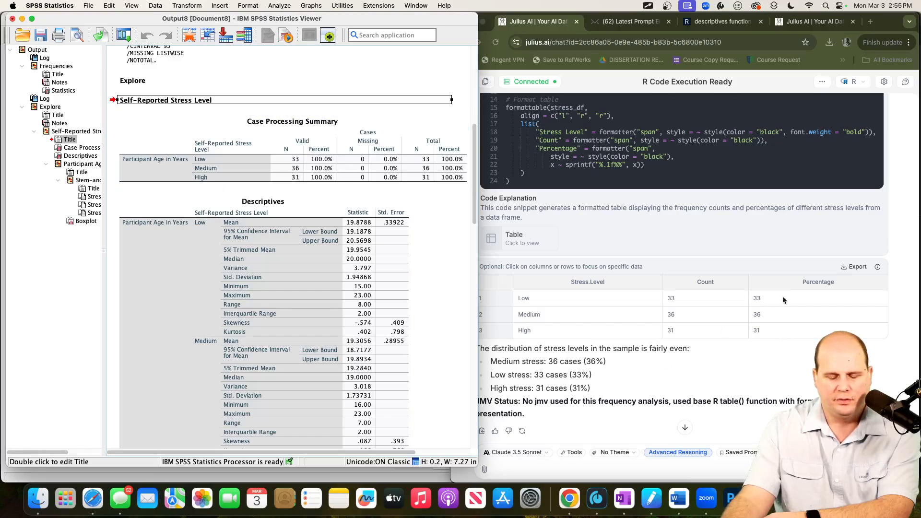
Switch to Julius in Chrome and ask it to show descriptive information and plots for all continuous variables in the dataset.
click(720, 370)
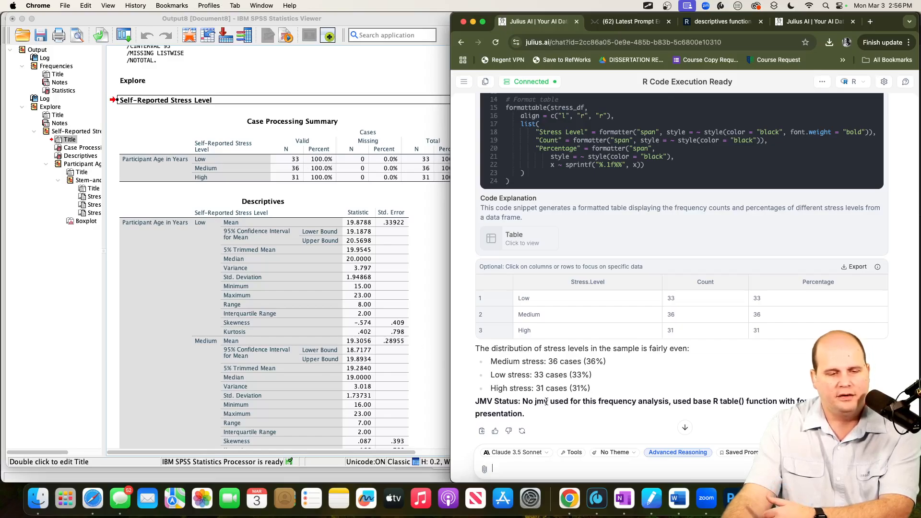
scroll(639, 411, down, 1)
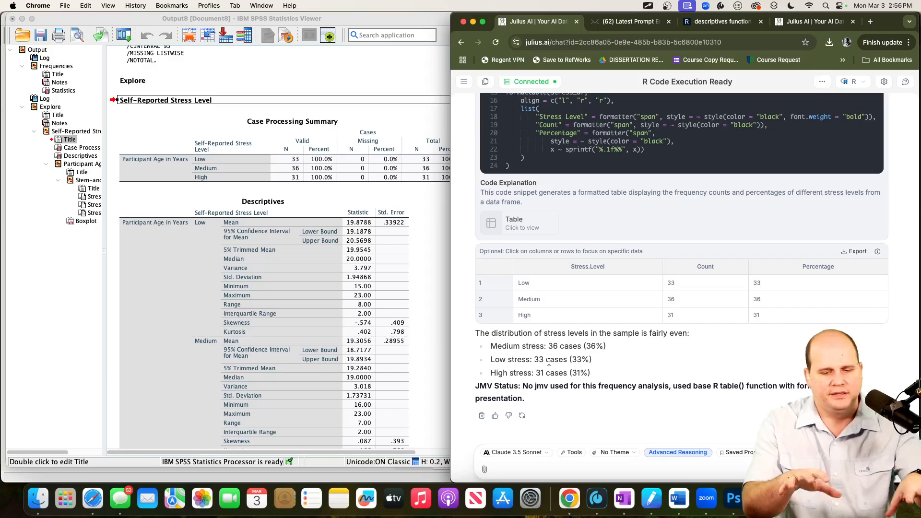
text(Show)
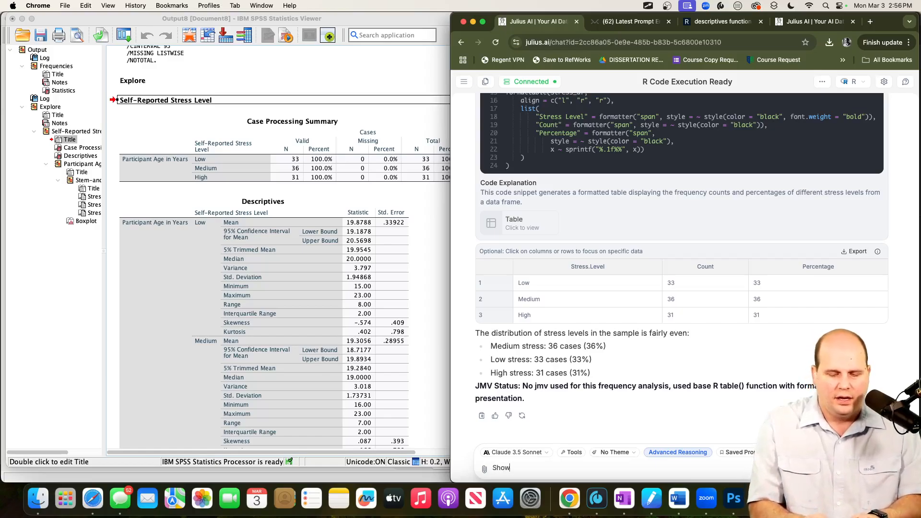
text( desc)
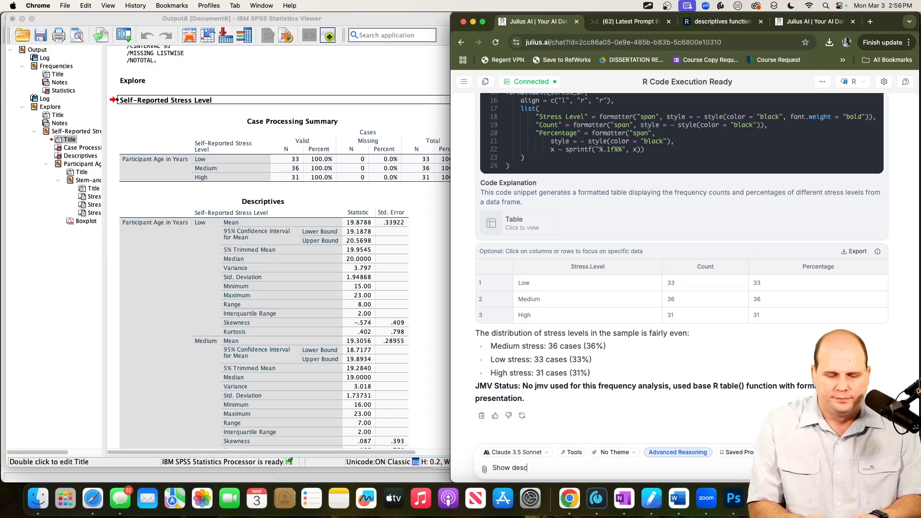
text(irriptive inf)
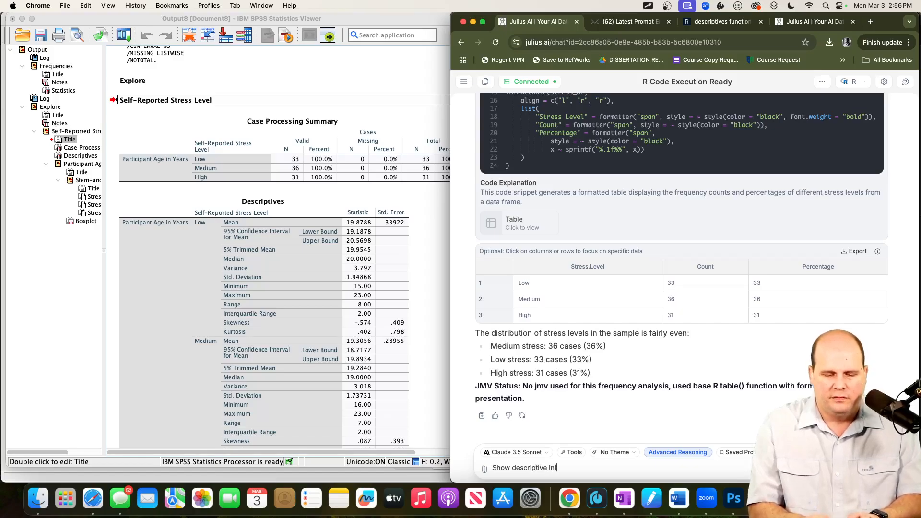
text(ormation and plots for )
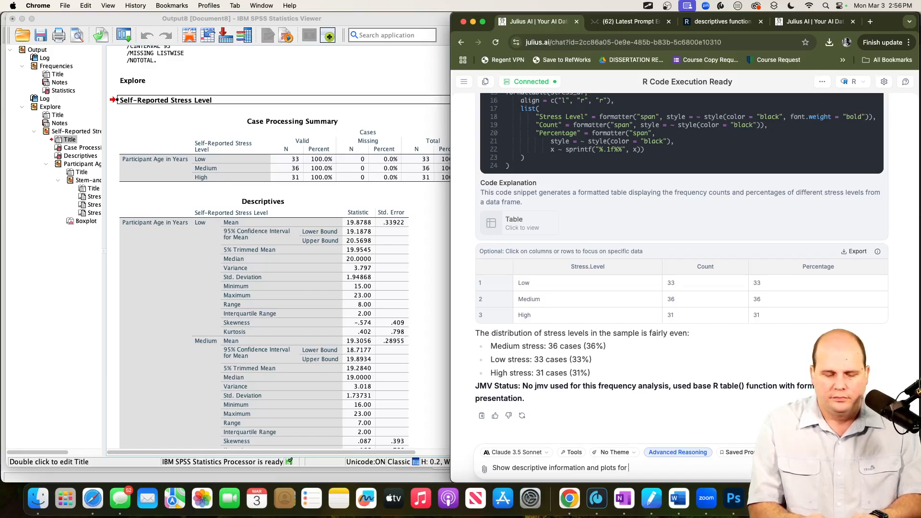
text(all continuous variable in the dataset w)
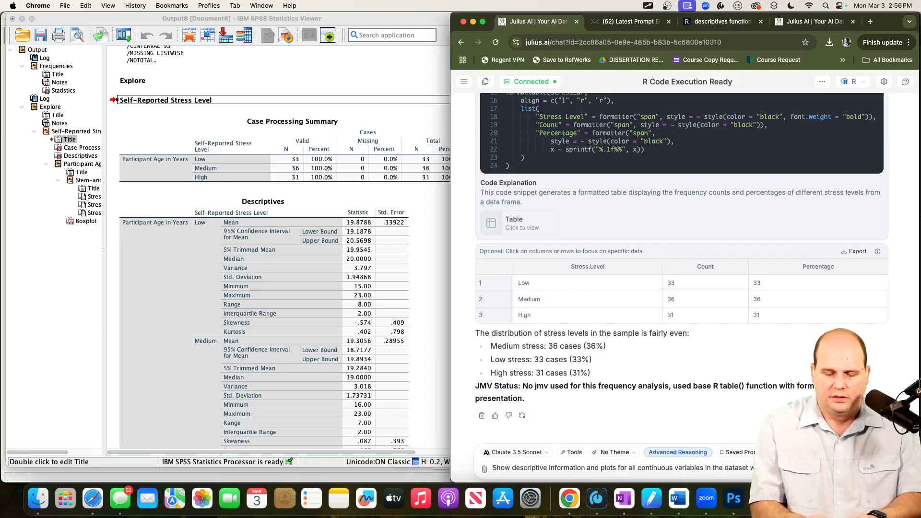
key(Return)
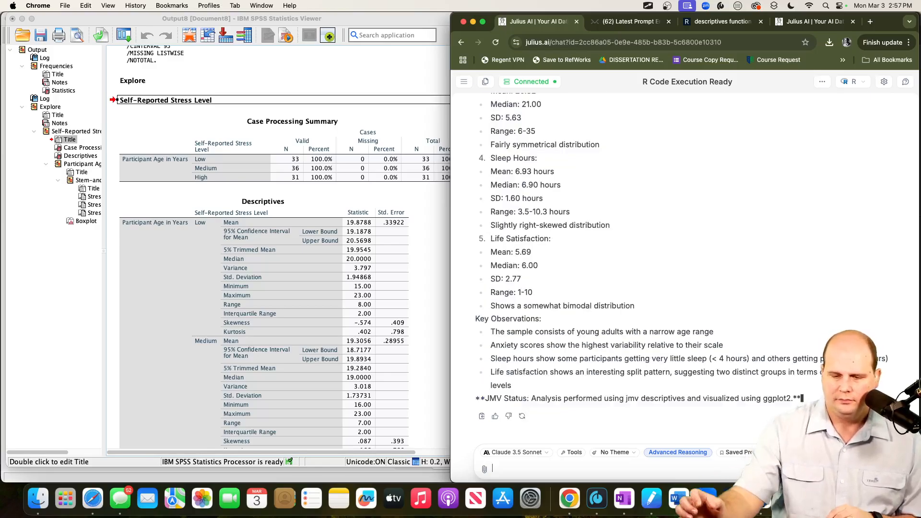
Review Julius's generated plot code, the distribution plots for the five continuous variables, their written summaries, the key observations and the JMV status.
scroll(643, 319, up, 7)
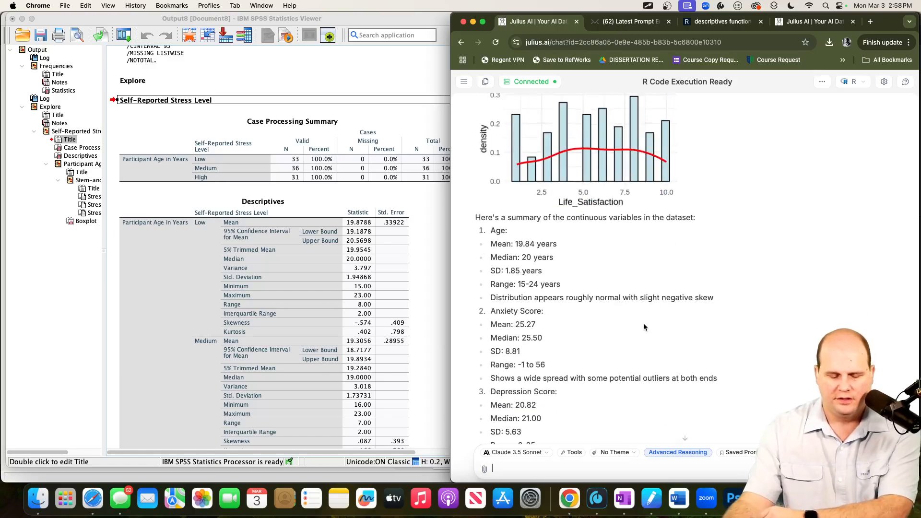
scroll(633, 335, down, 4)
scroll(622, 344, down, 4)
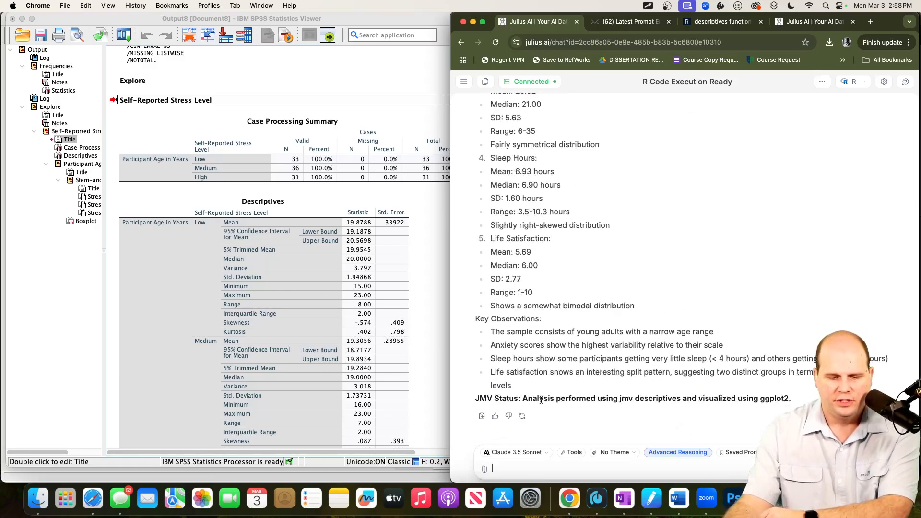
scroll(718, 357, up, 15)
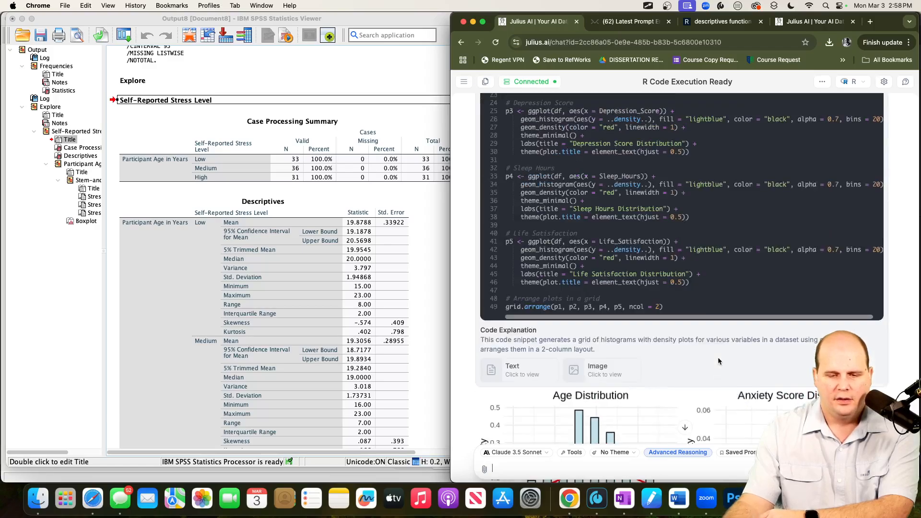
scroll(717, 357, up, 10)
scroll(642, 330, down, 9)
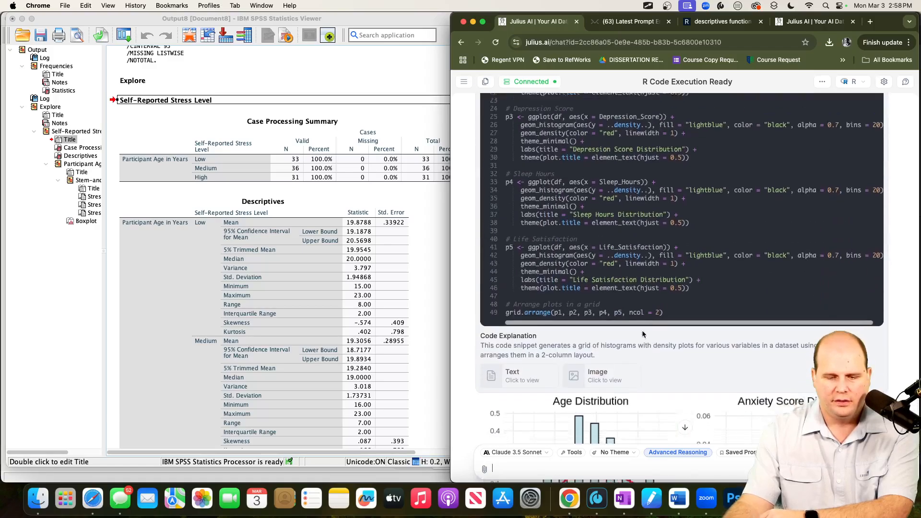
scroll(642, 330, down, 4)
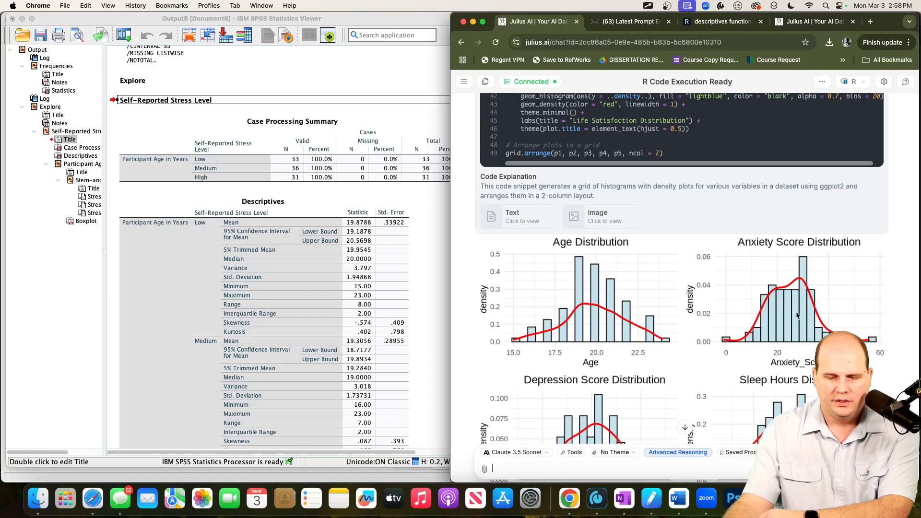
scroll(631, 374, down, 3)
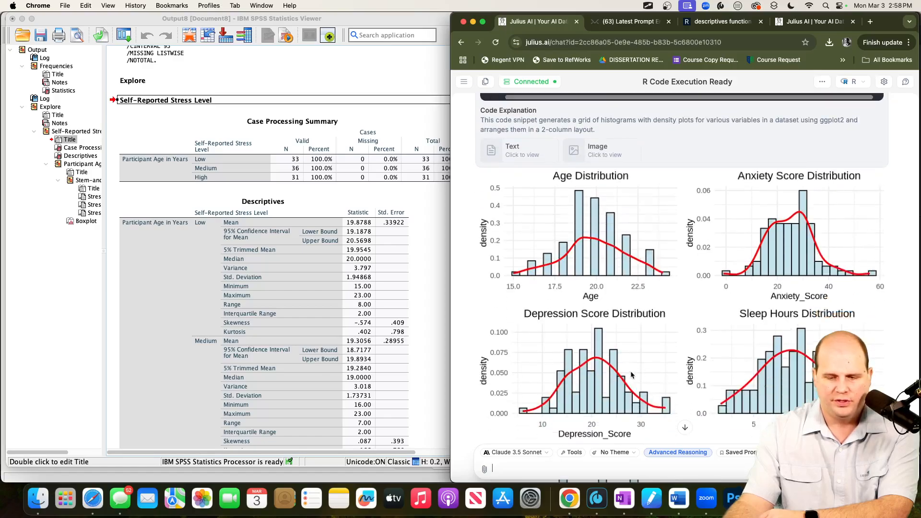
scroll(630, 370, down, 3)
scroll(630, 370, down, 5)
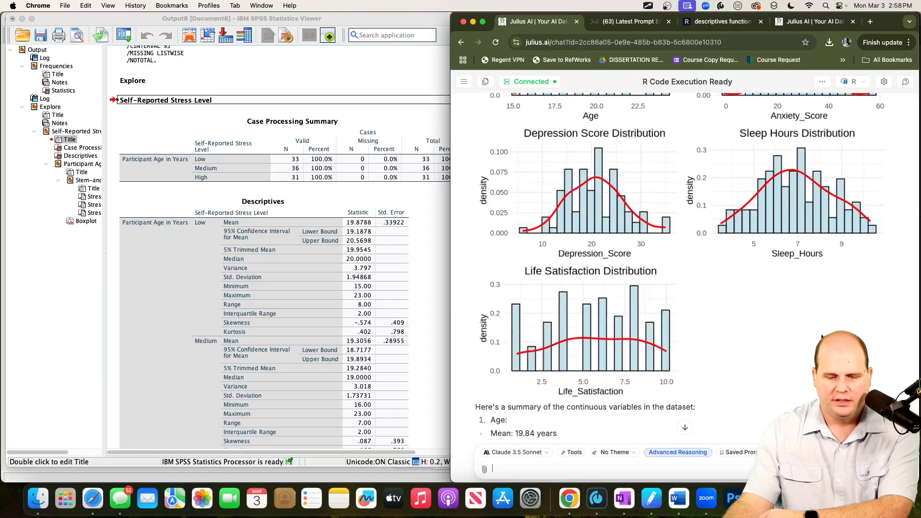
scroll(584, 294, down, 6)
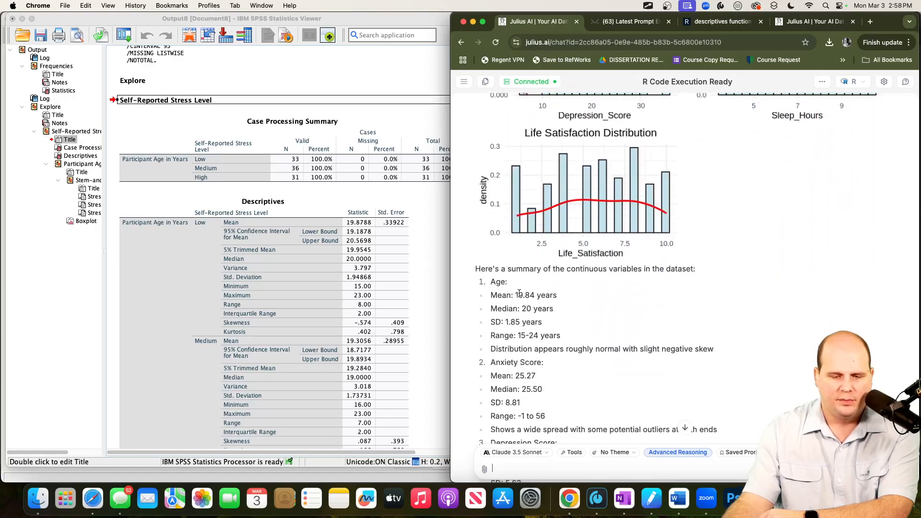
scroll(522, 322, down, 10)
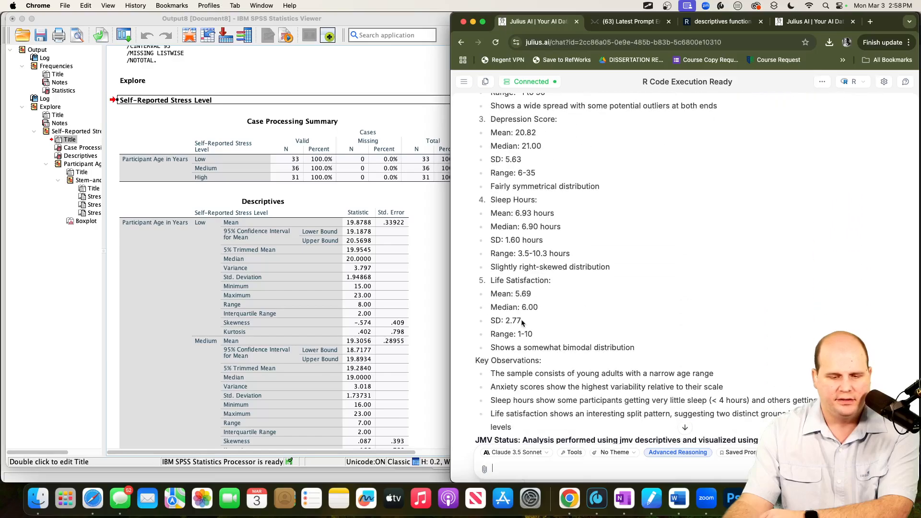
scroll(522, 322, down, 1)
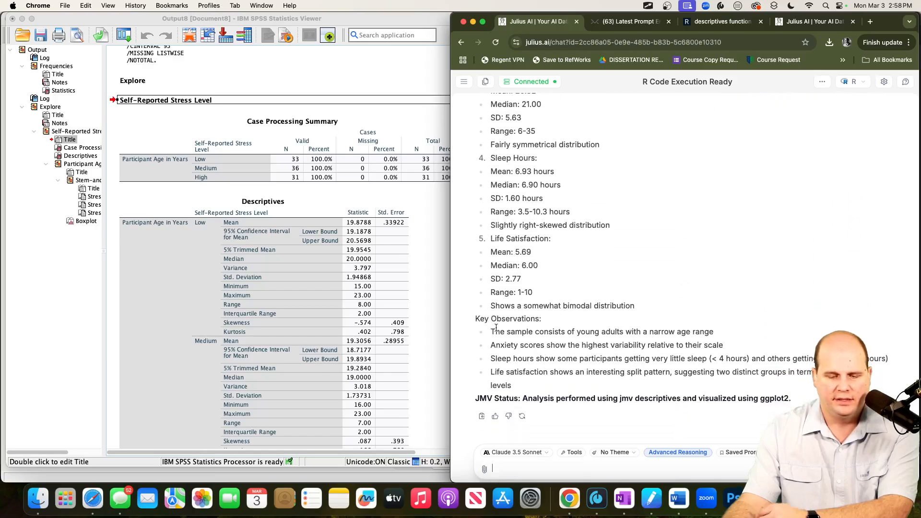